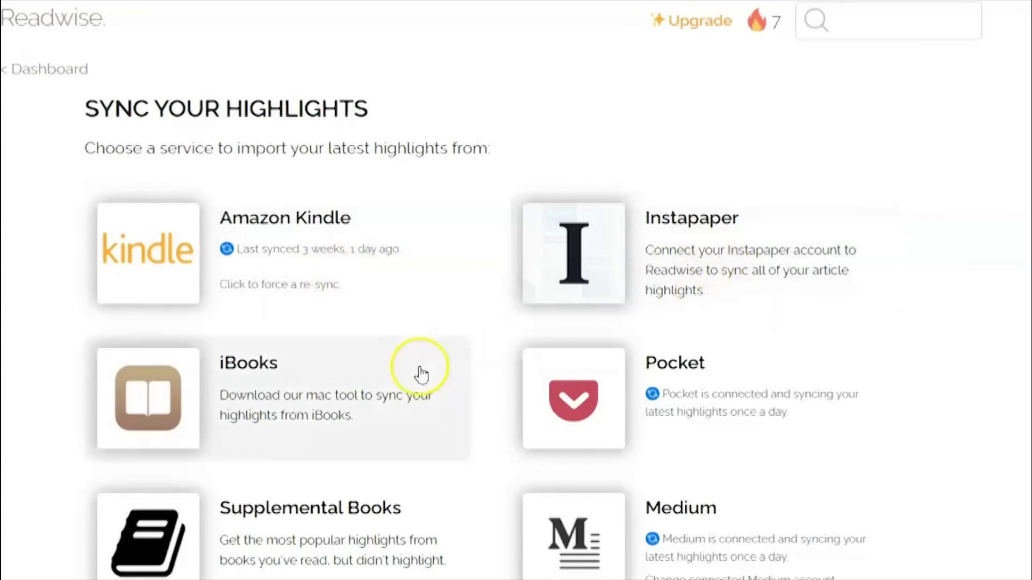
# Step: Scroll the Export Highlights page past the Evernote, Notion, Roam, CSV and Markdown cards to the footer
pyautogui.scroll(-4, 699, 430)
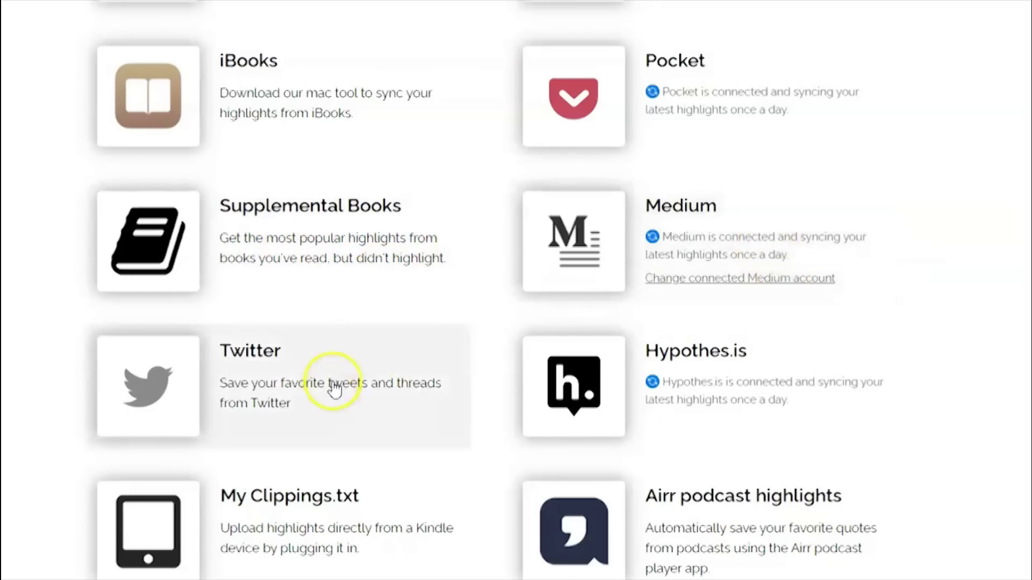
pyautogui.scroll(-4, 322, 371)
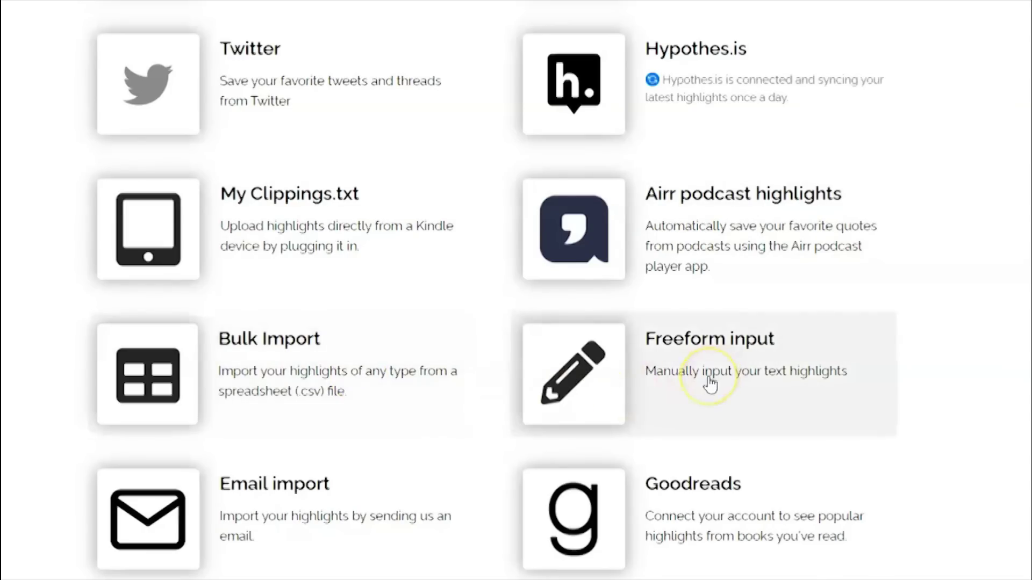
pyautogui.scroll(-1, 710, 384)
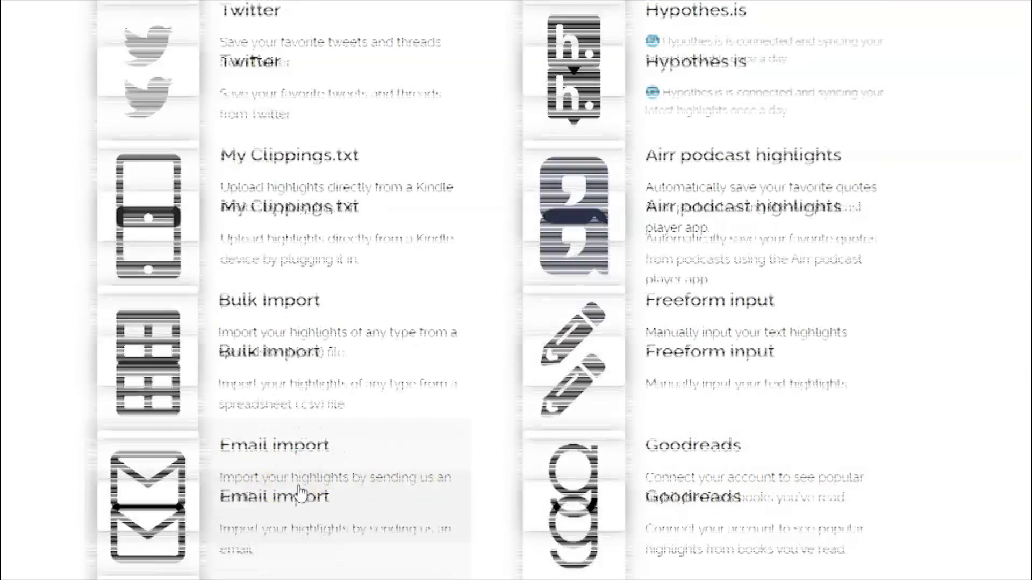
pyautogui.scroll(-3, 300, 493)
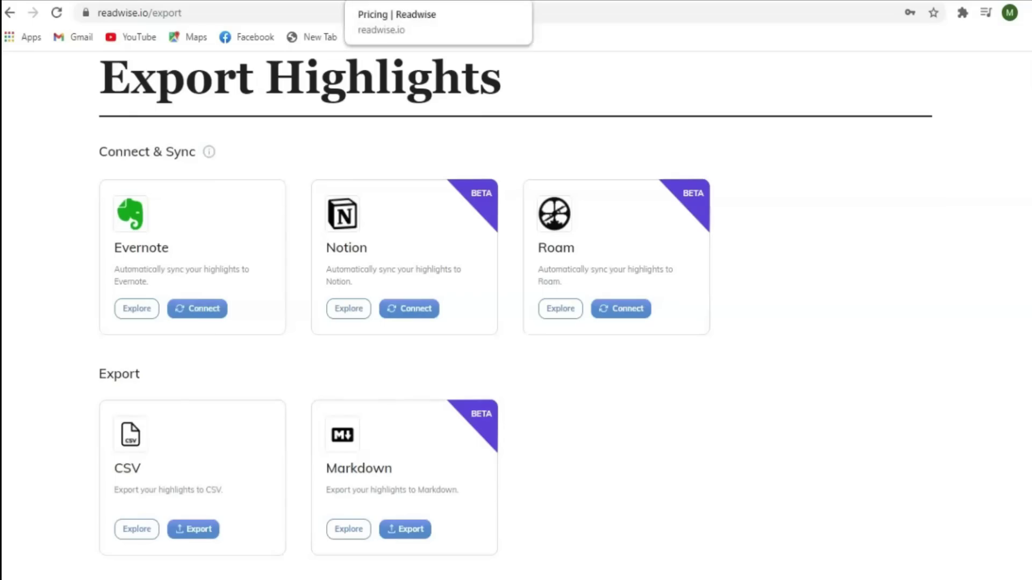
pyautogui.scroll(2, 516, 318)
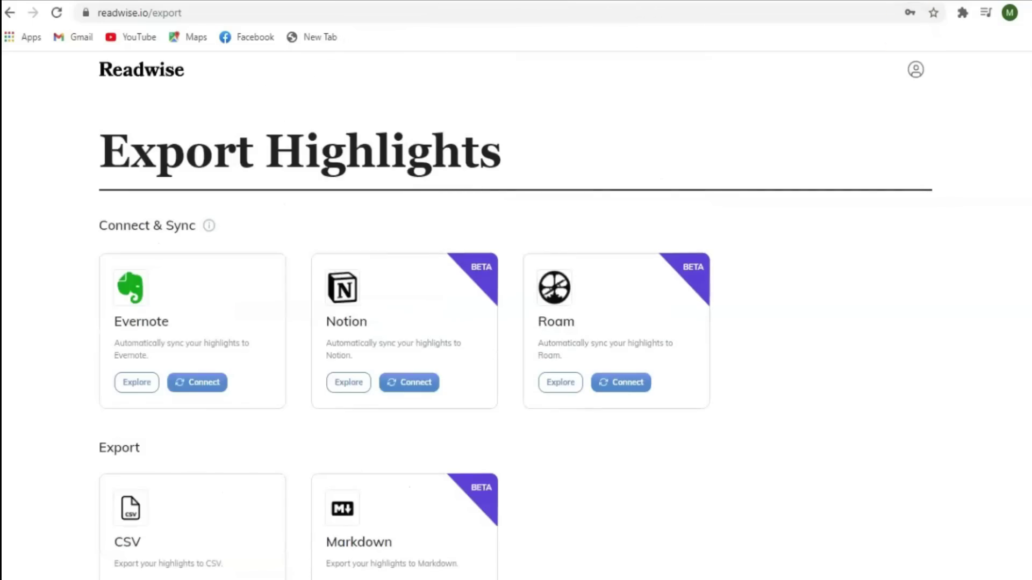
pyautogui.scroll(-3, 516, 317)
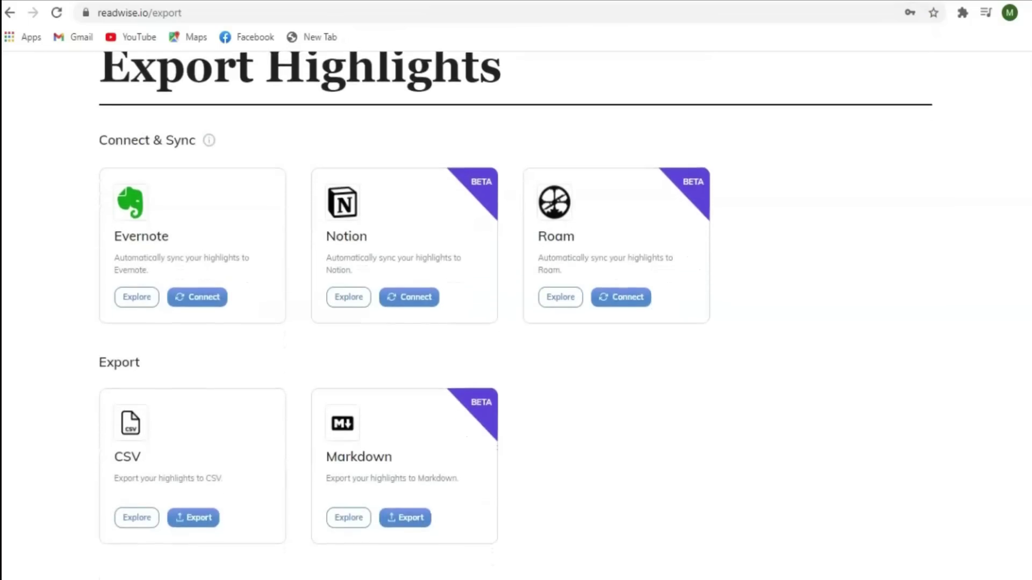
pyautogui.scroll(-2, 516, 317)
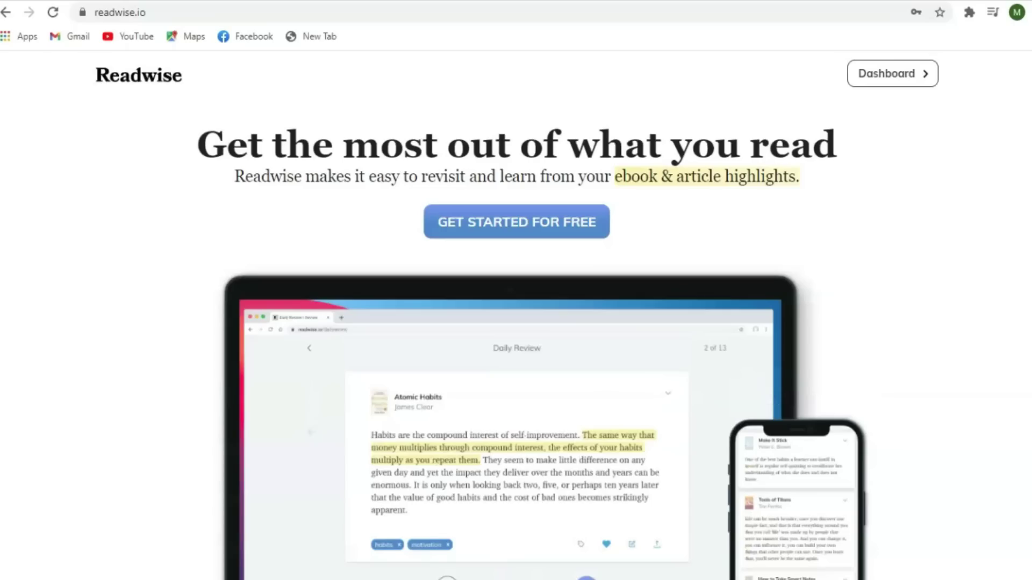
# Step: Scroll down the readwise.io homepage through the how-it-works section
pyautogui.scroll(-4, 515, 317)
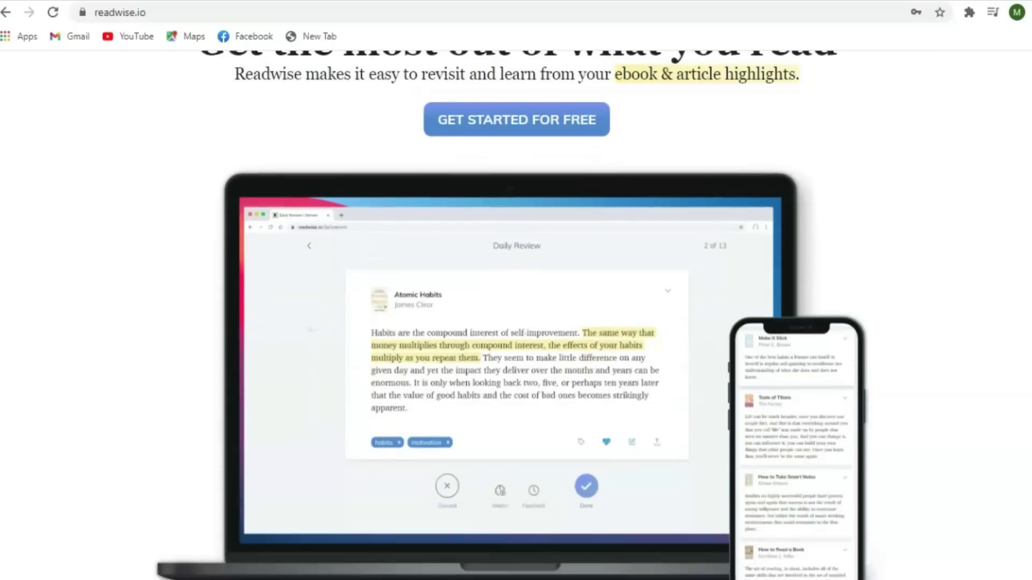
pyautogui.scroll(-3, 515, 317)
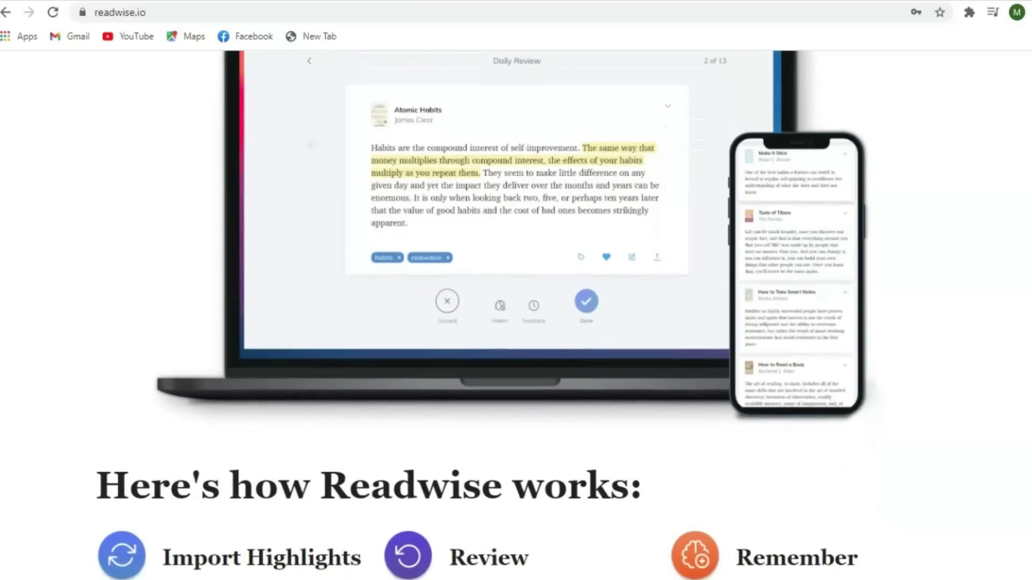
pyautogui.scroll(-4, 516, 317)
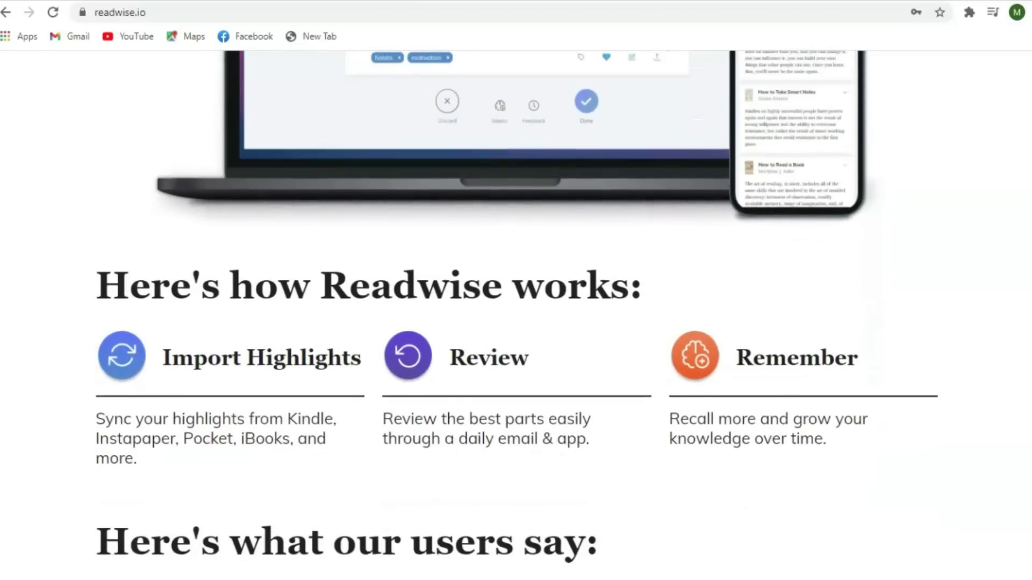
pyautogui.scroll(-5, 516, 317)
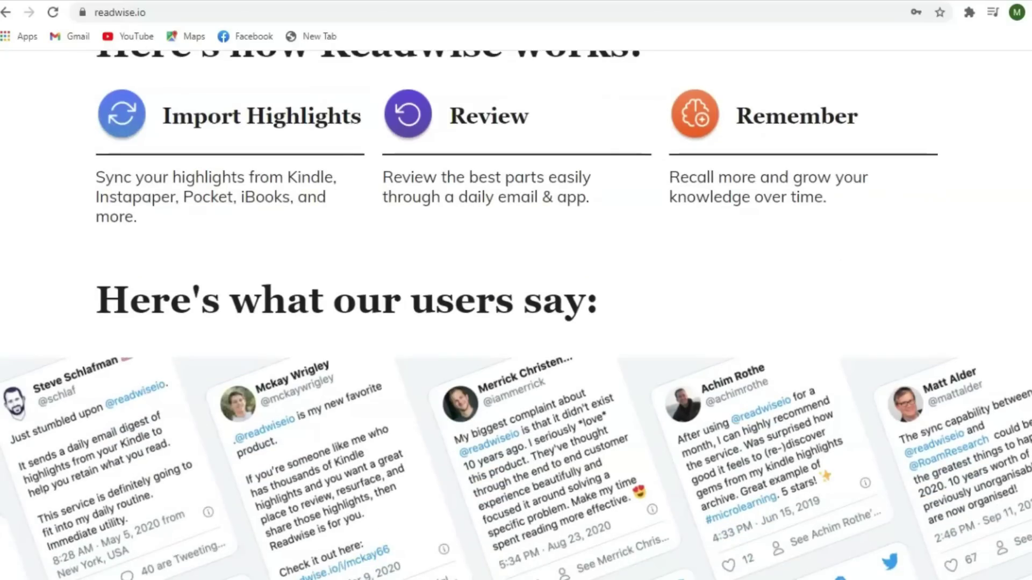
pyautogui.scroll(-5, 516, 317)
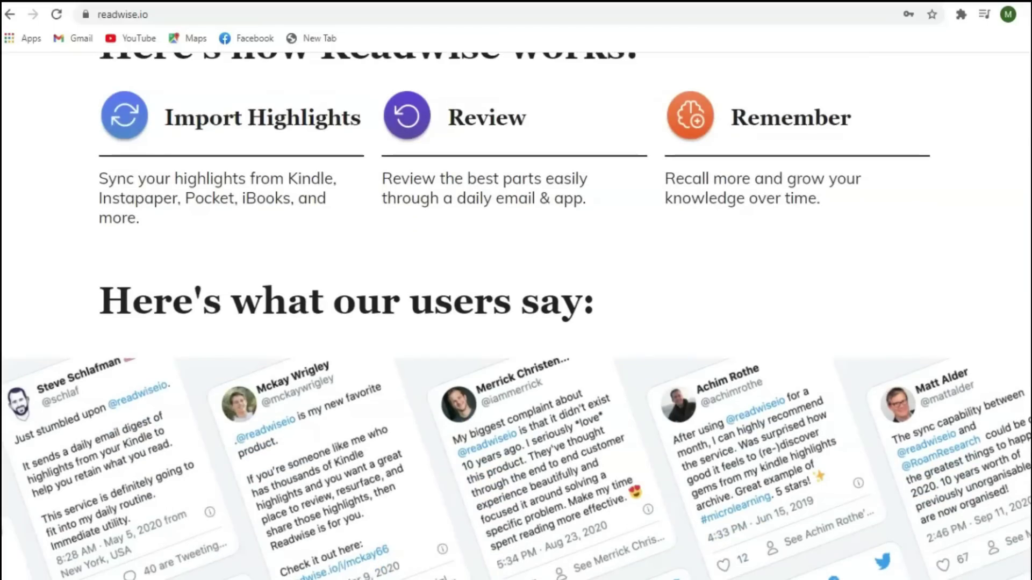
# Step: Continue scrolling past the testimonials and feature sections to the note-taking apps section
pyautogui.scroll(-3, 516, 316)
pyautogui.scroll(-5, 516, 316)
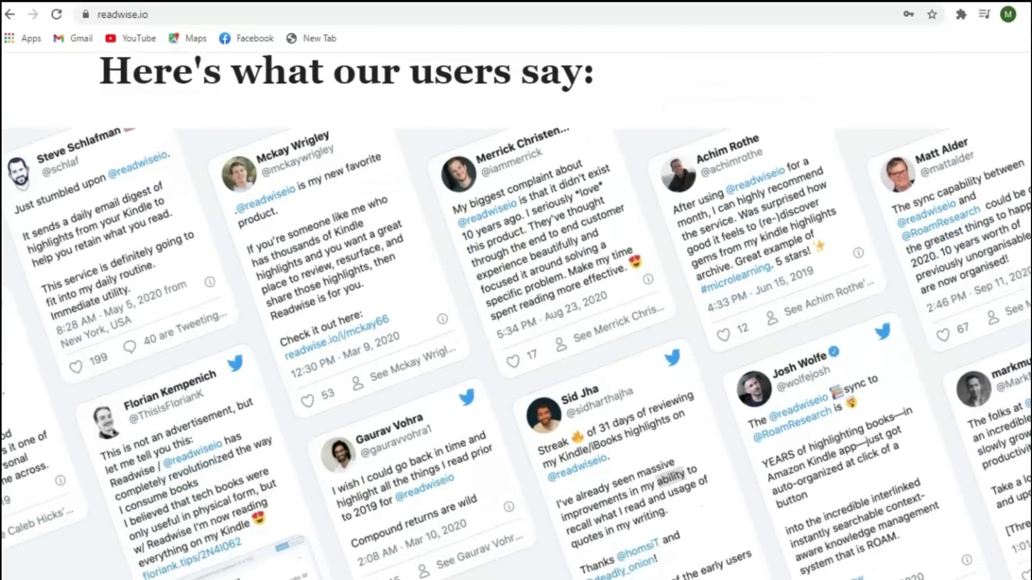
pyautogui.scroll(-6, 1026, 297)
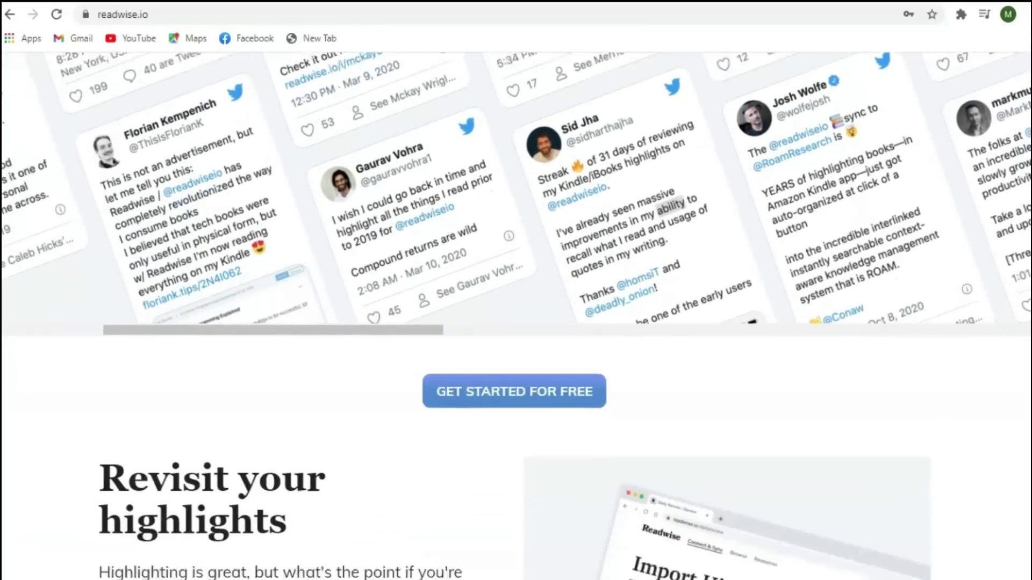
pyautogui.scroll(-5, 1026, 297)
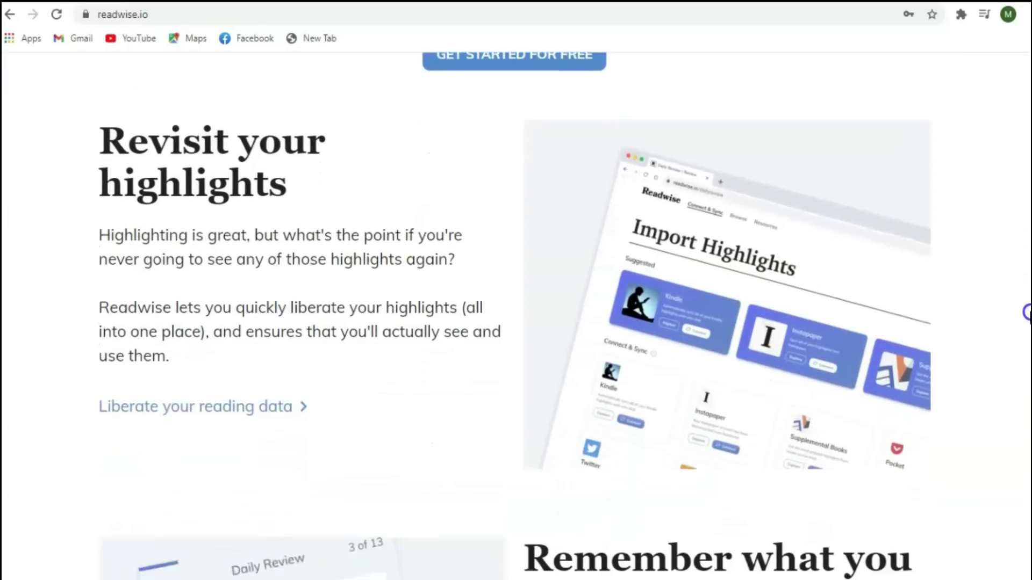
pyautogui.scroll(-4, 1027, 332)
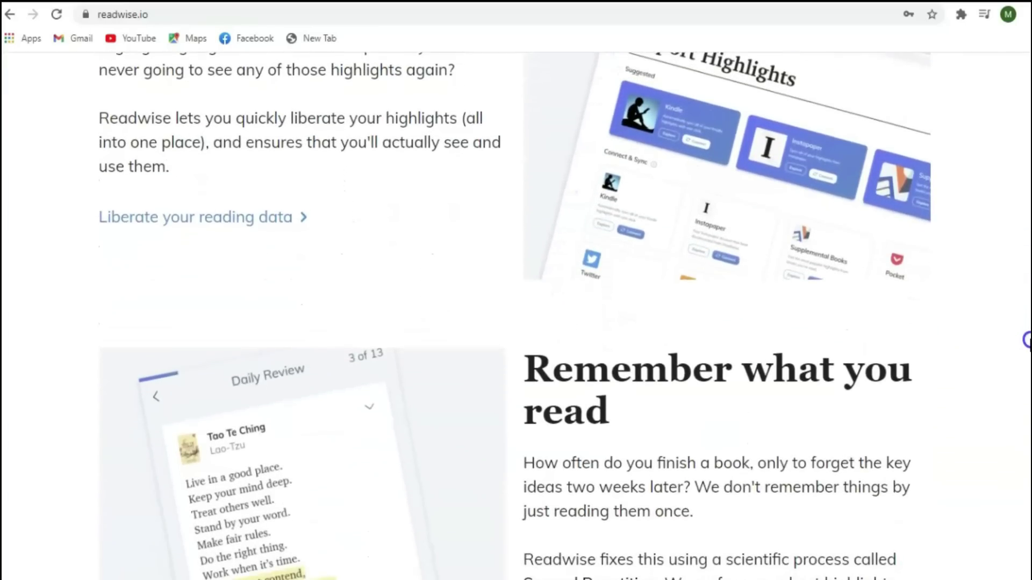
pyautogui.scroll(-7, 1027, 359)
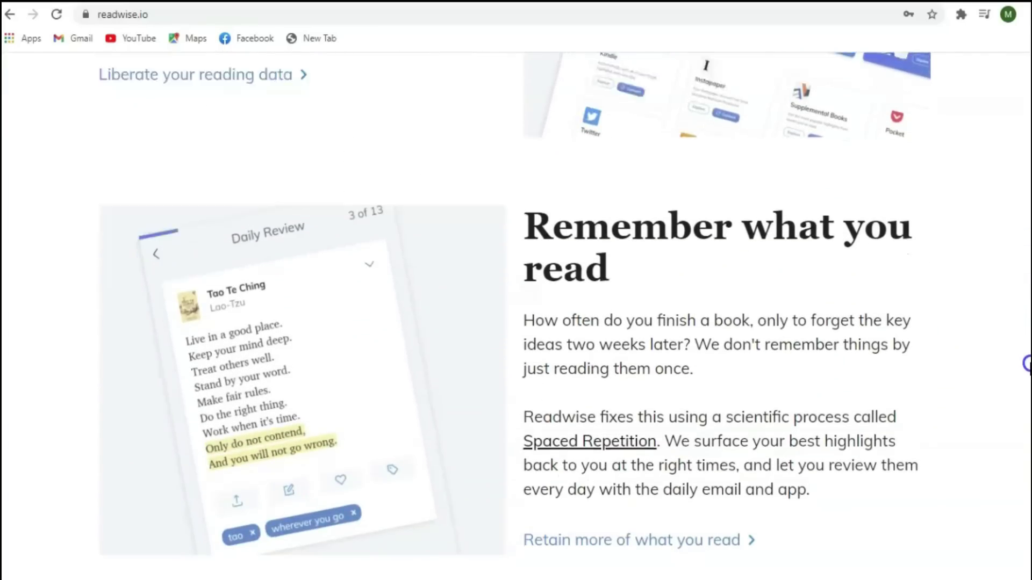
pyautogui.scroll(-6, 1026, 412)
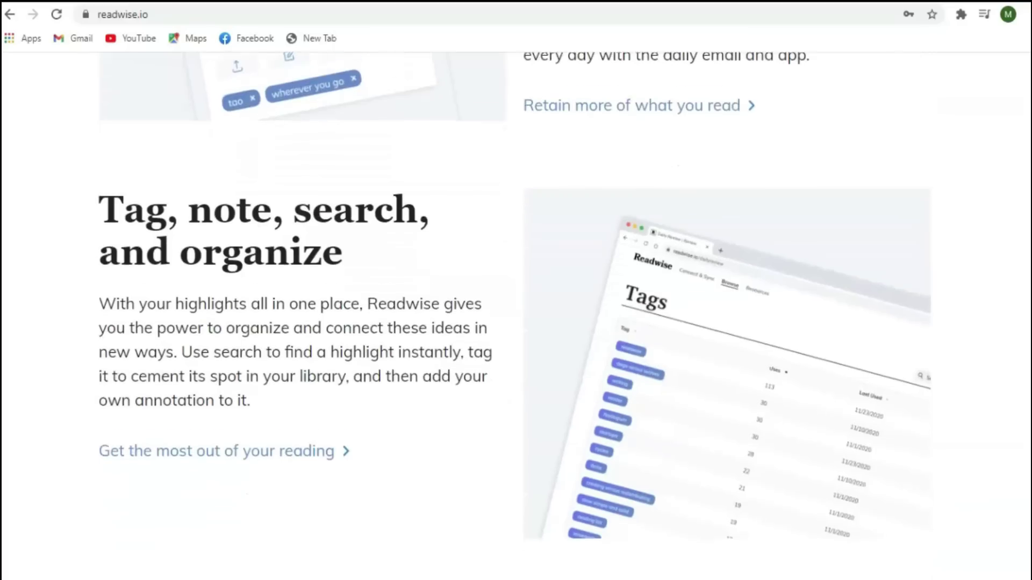
pyautogui.scroll(-8, 515, 316)
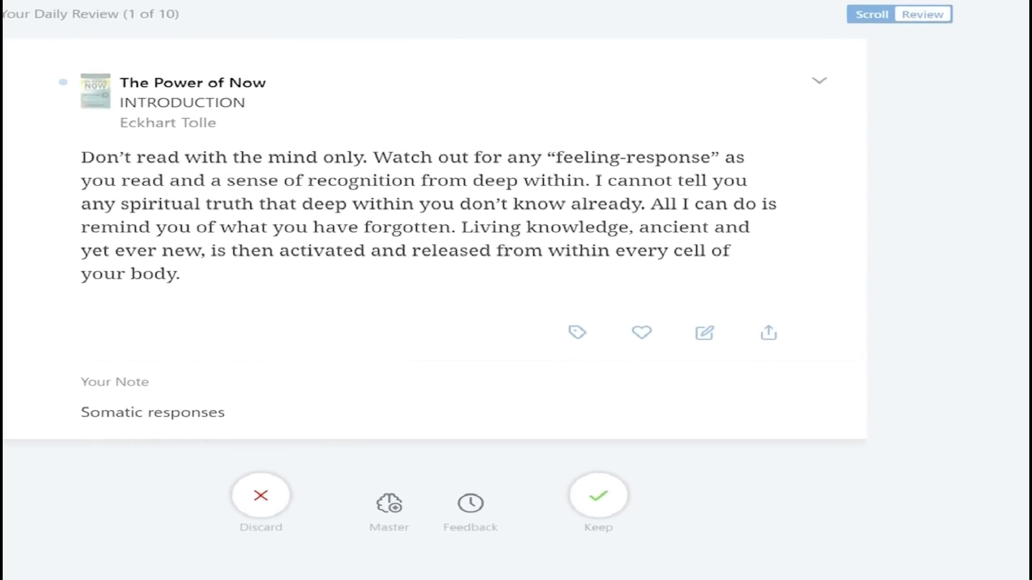
# Step: Switch to the 'Your daily Readwise' email tab in Superhuman
pyautogui.click(107, 6)
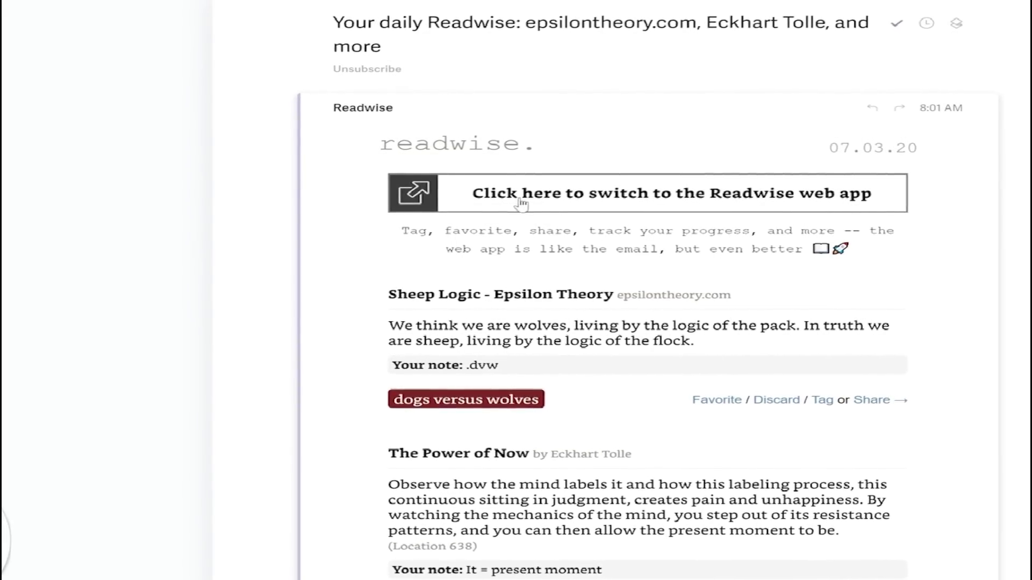
# Step: Switch between the Readwise tab and the daily email, ending on the Daily Review
pyautogui.click(342, 7)
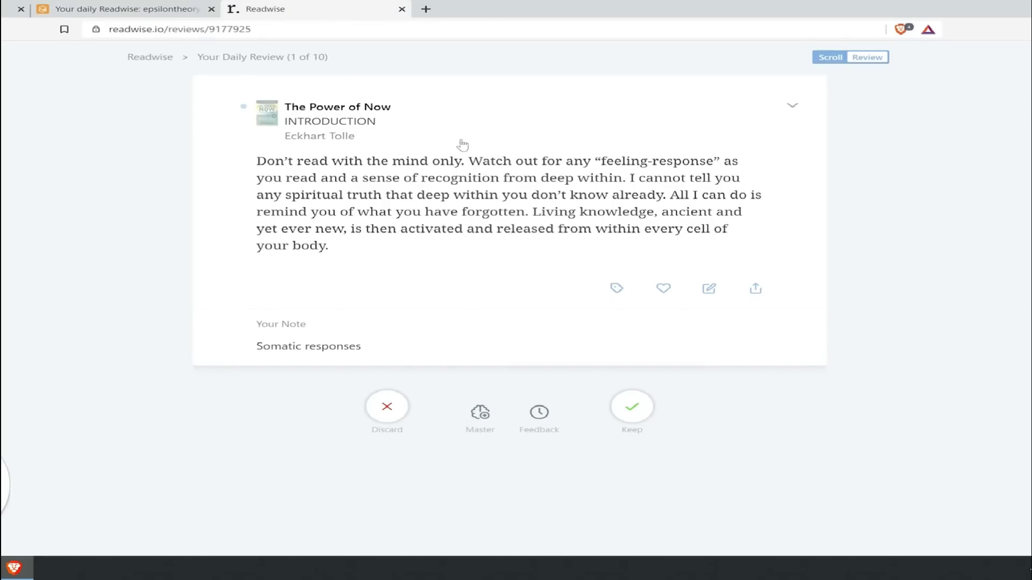
pyautogui.click(202, 6)
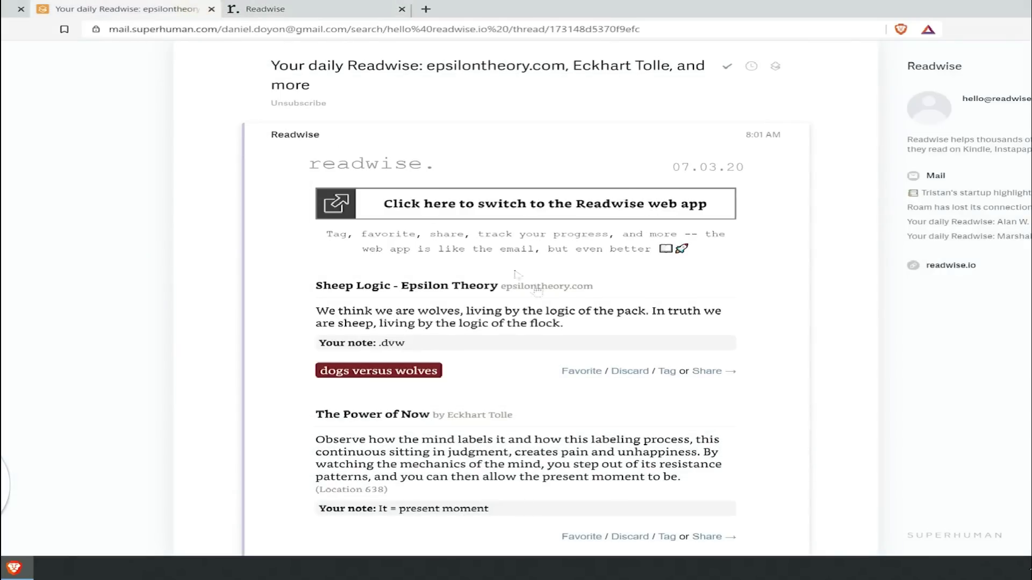
pyautogui.click(326, 7)
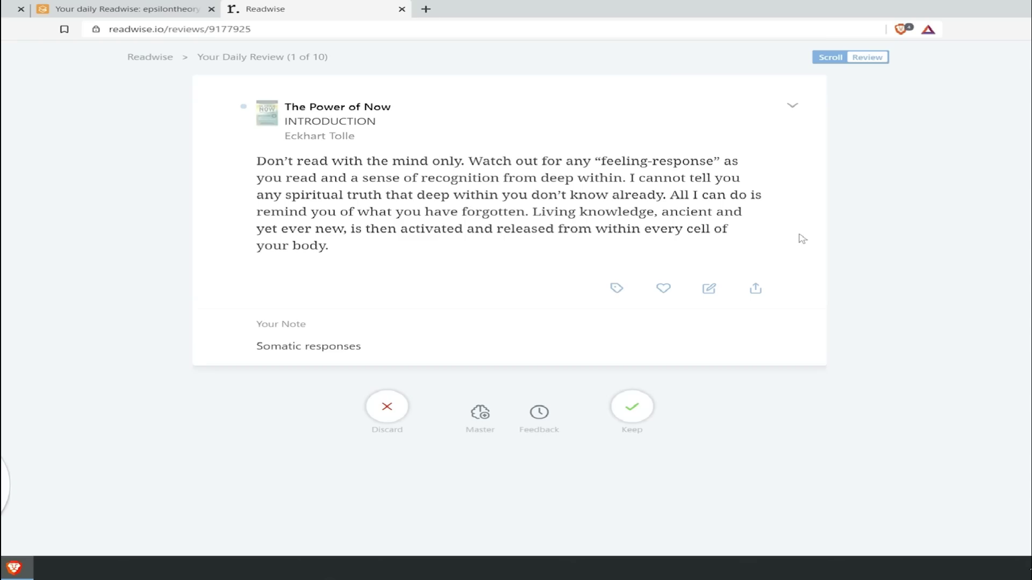
pyautogui.click(848, 59)
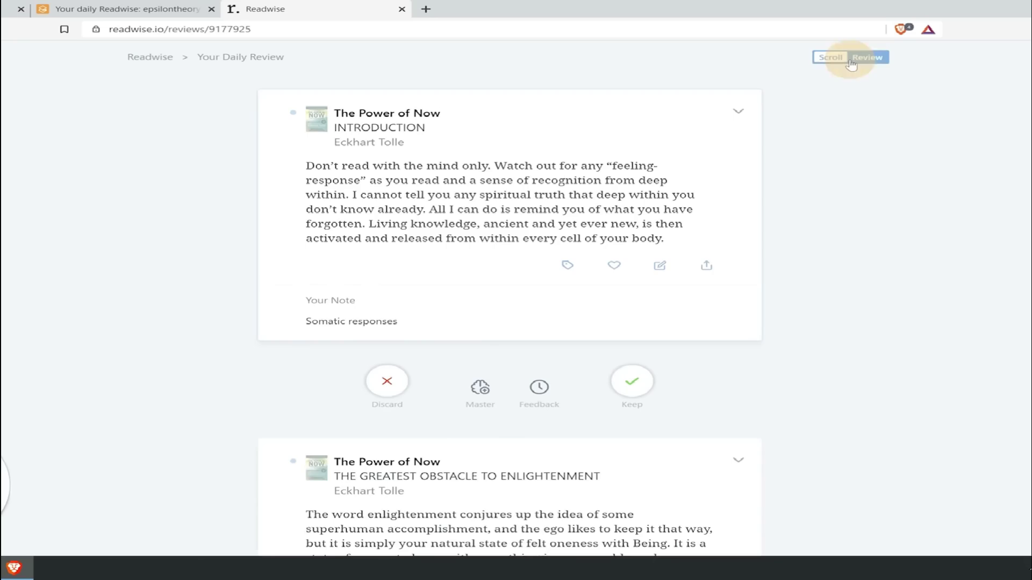
pyautogui.click(98, 5)
pyautogui.click(263, 8)
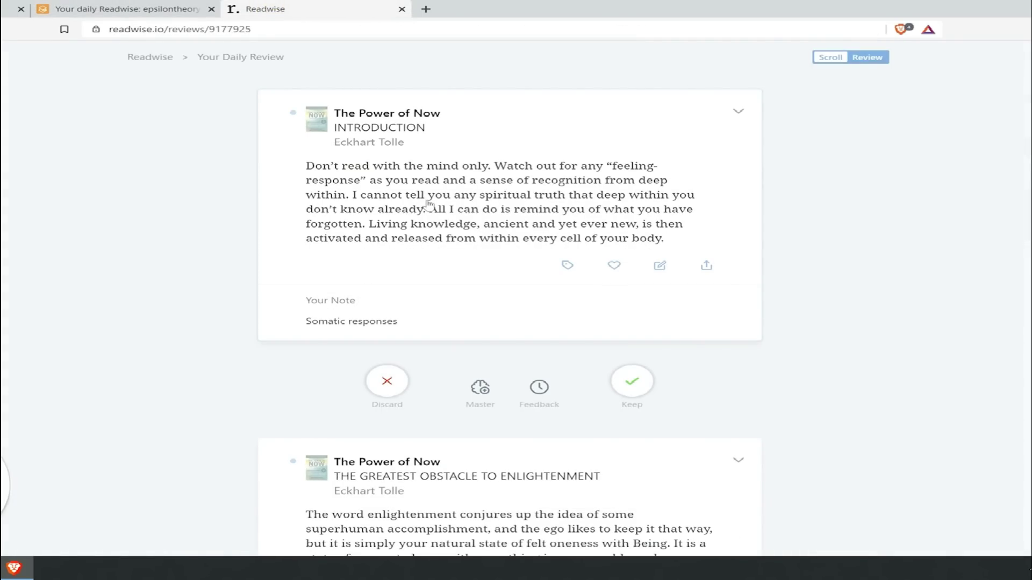
pyautogui.scroll(-15, 539, 260)
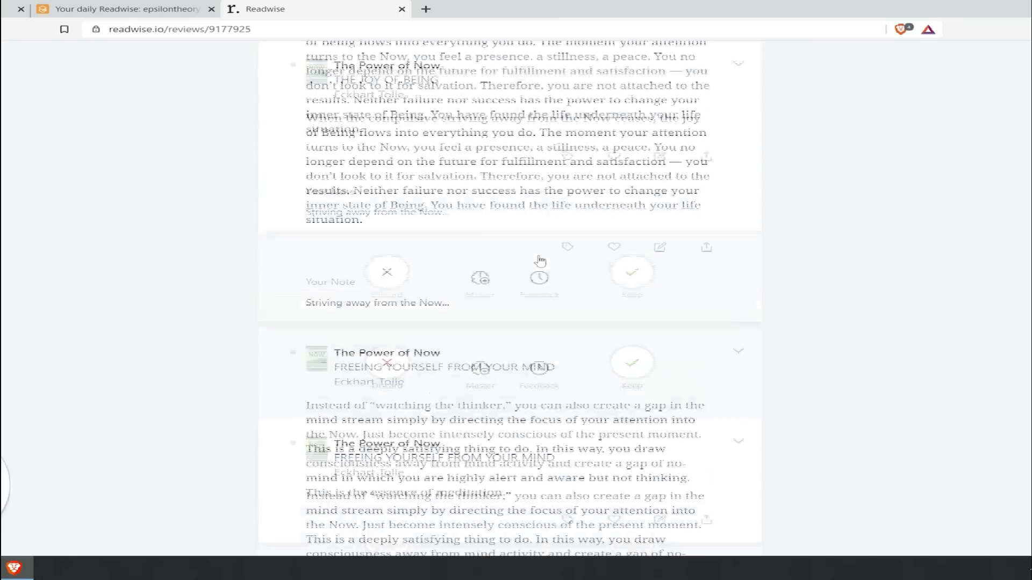
pyautogui.scroll(15, 539, 260)
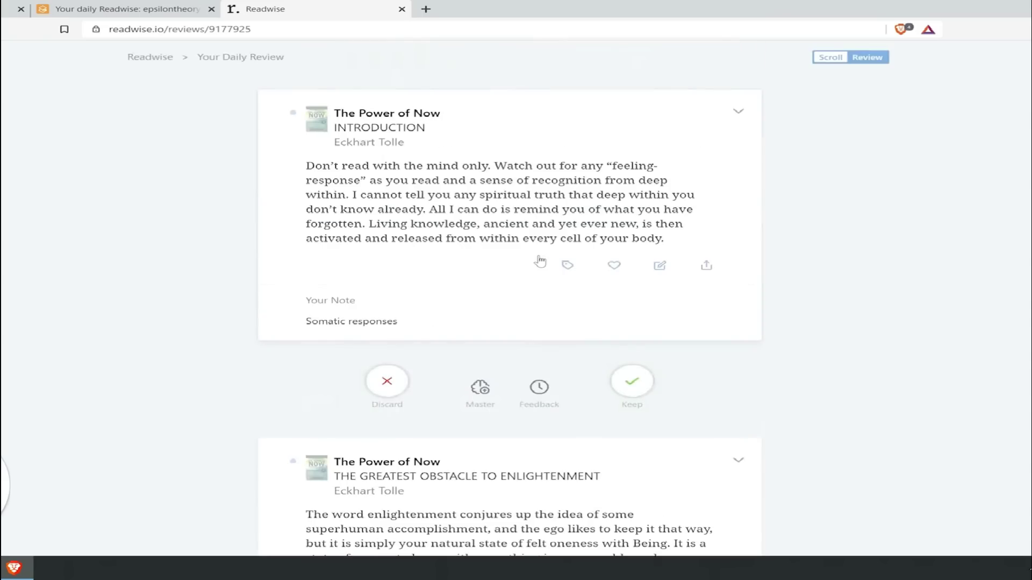
pyautogui.click(858, 63)
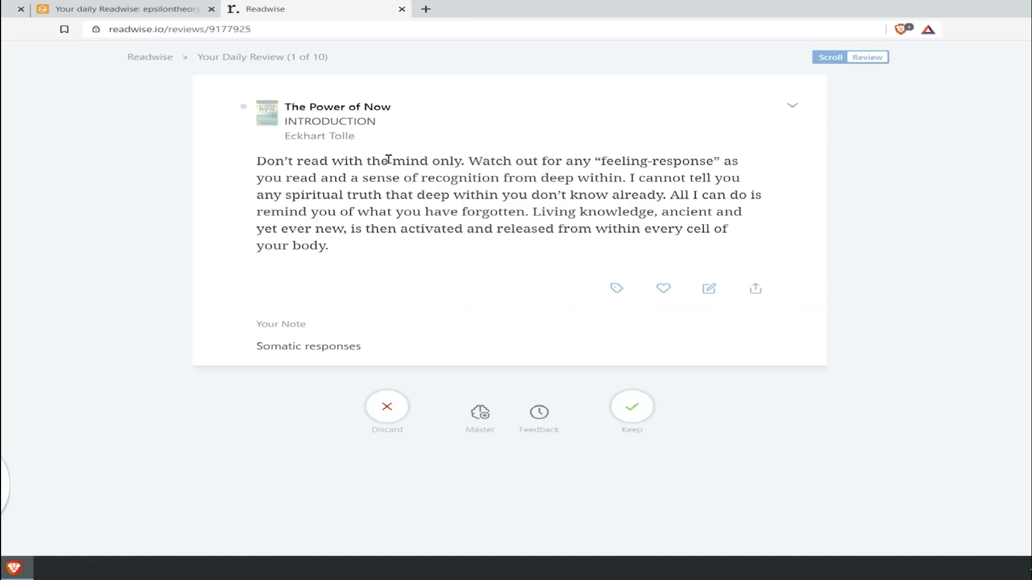
# Step: Step to the next highlight and back, then open the chapters help article in a background tab
pyautogui.press('Right')
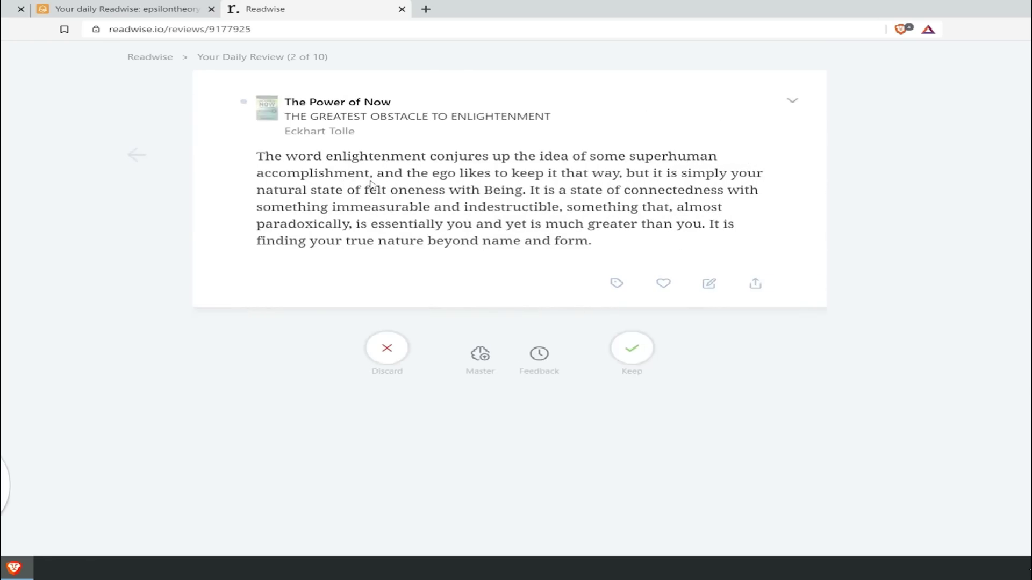
pyautogui.press('Left')
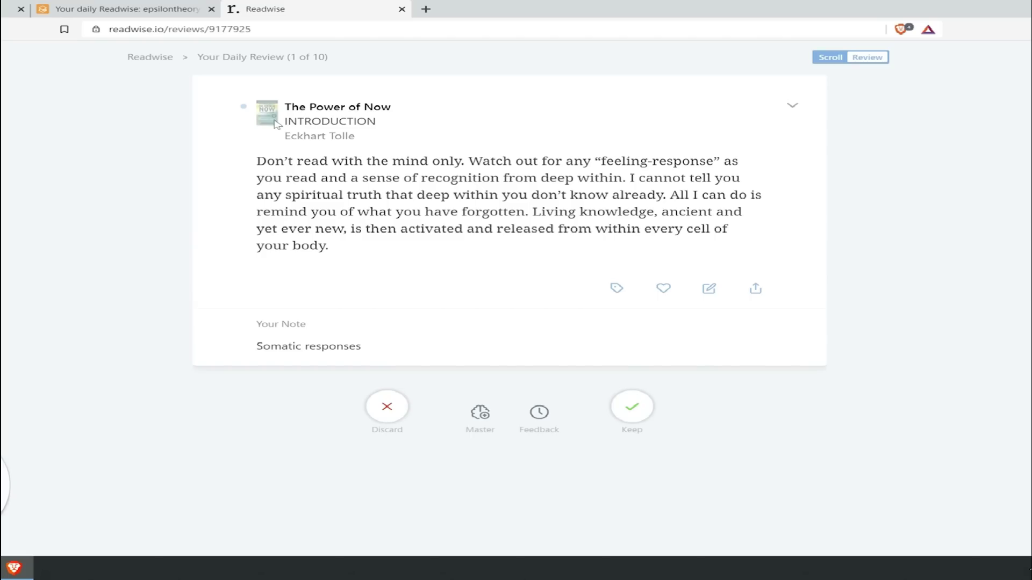
pyautogui.middleClick(276, 124)
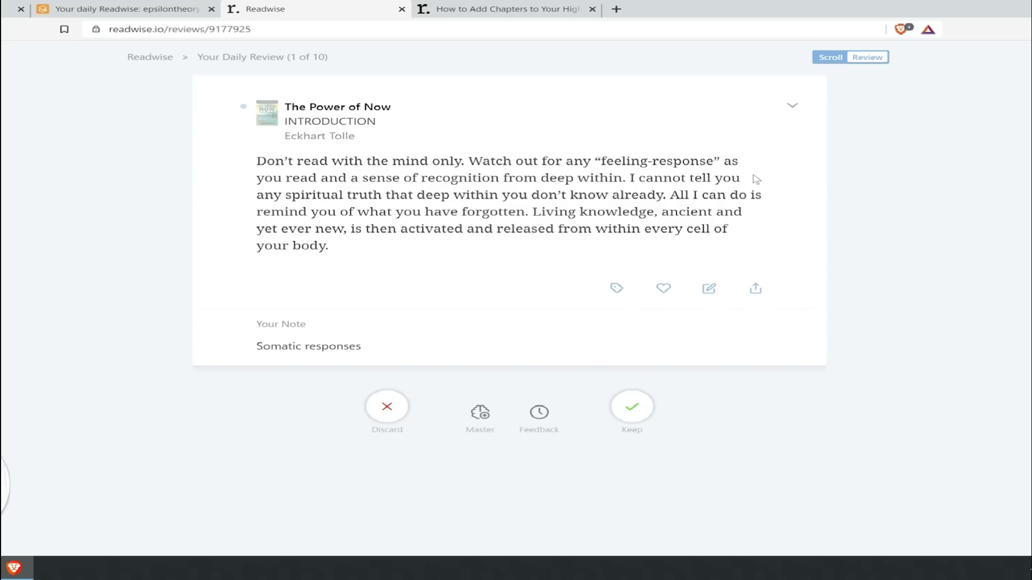
# Step: Open the Power of Now highlight in Kindle Desktop from its chevron menu, declining the page sync
pyautogui.click(795, 110)
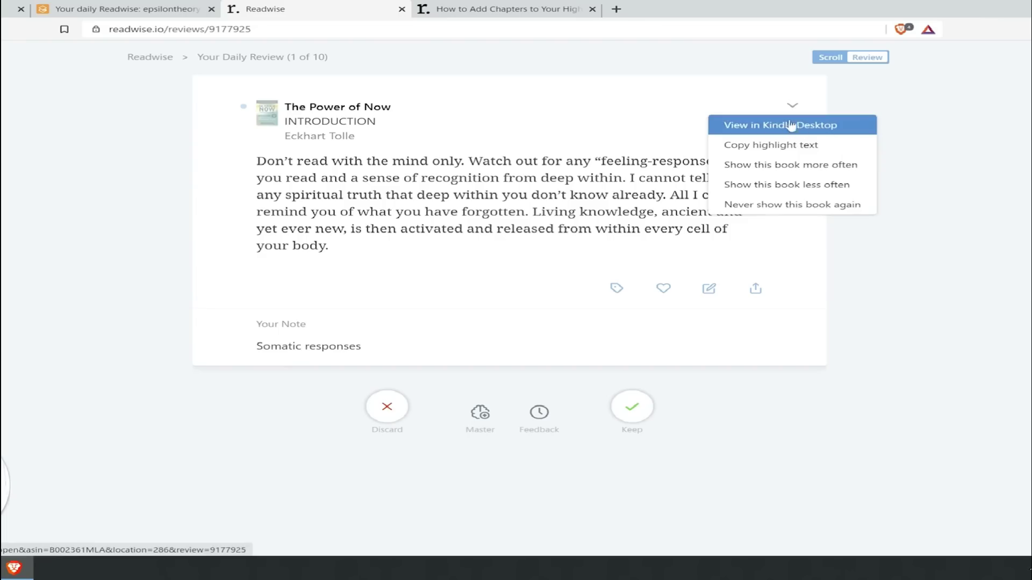
pyautogui.click(855, 125)
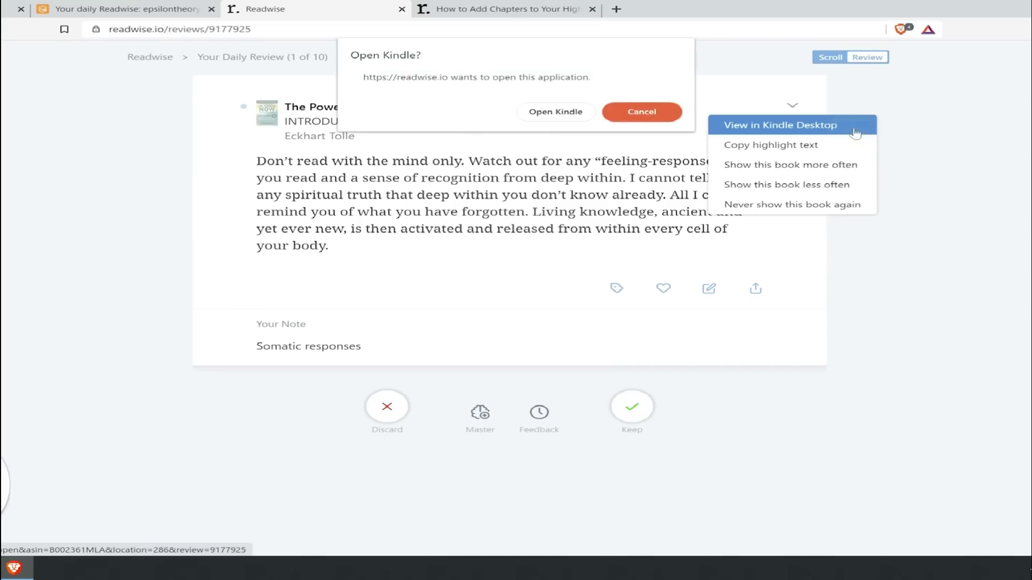
pyautogui.click(546, 117)
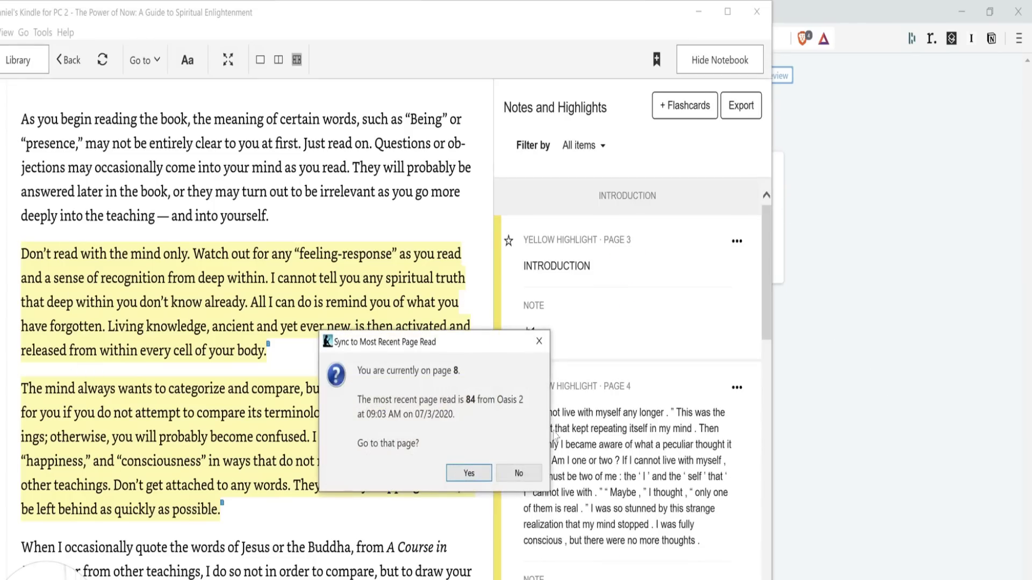
pyautogui.click(521, 475)
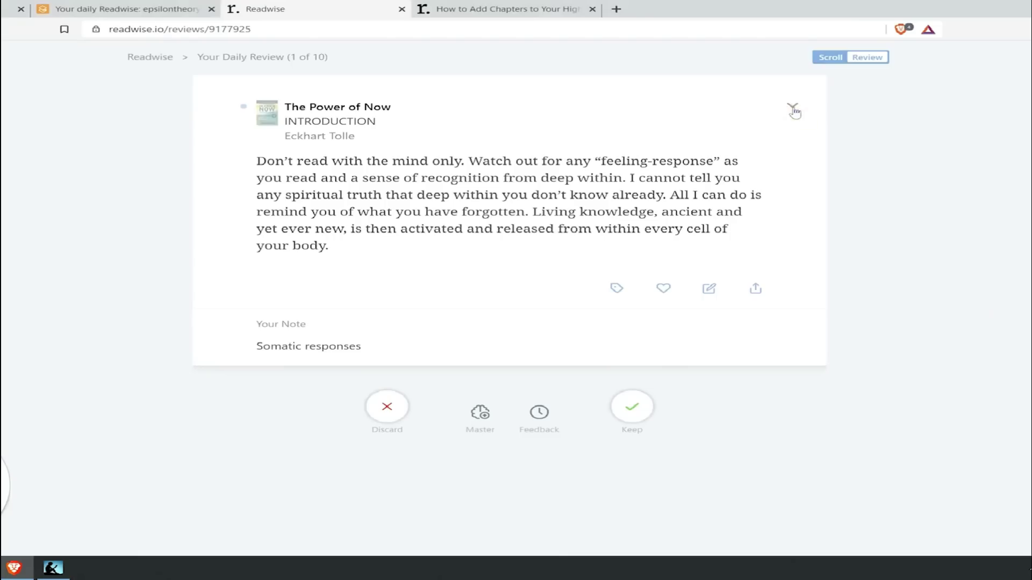
# Step: Copy the Power of Now highlight's text via its chevron menu
pyautogui.click(792, 105)
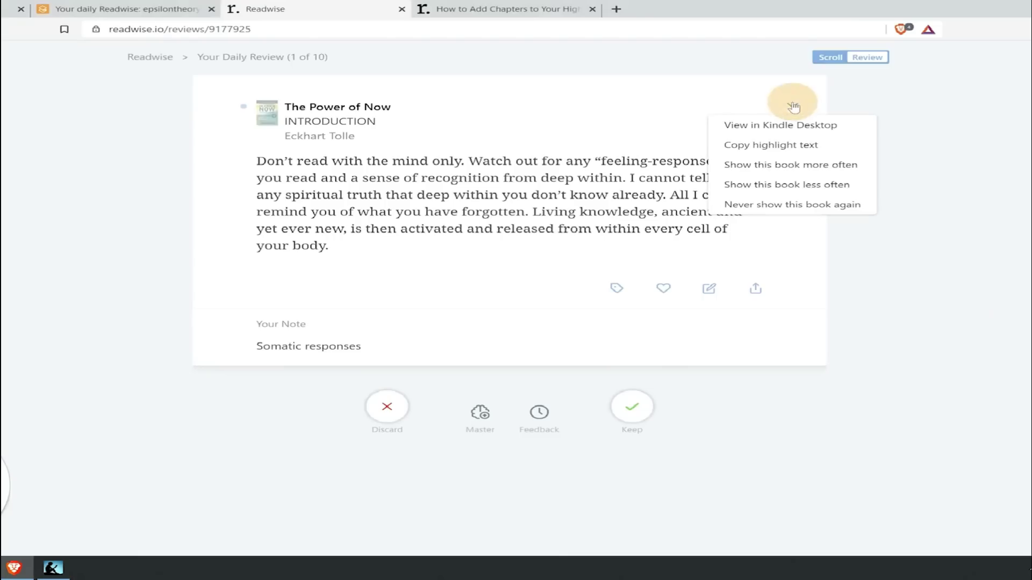
pyautogui.click(828, 146)
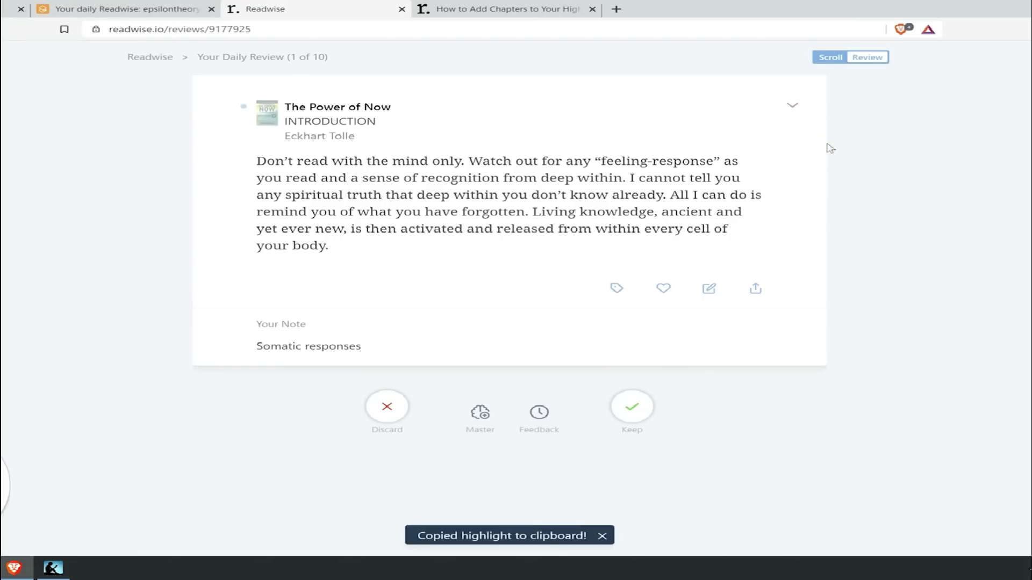
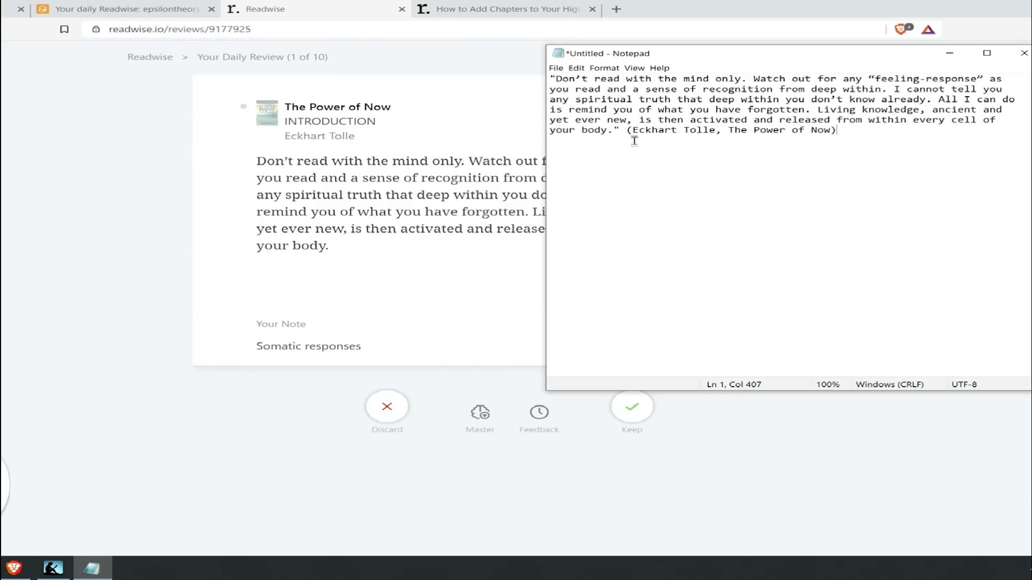
# Step: Switch from Notepad back to the Readwise daily review in the browser
pyautogui.hotkey('alt', 'Tab')
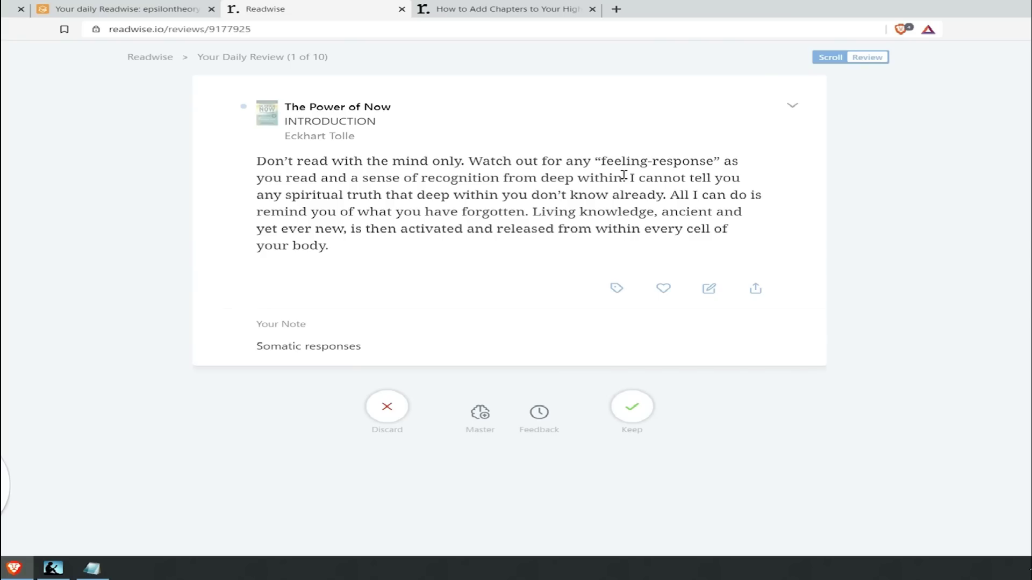
# Step: Copy The Power of Now highlight text and bring up its book options menu
pyautogui.hotkey('ctrl', 'c')
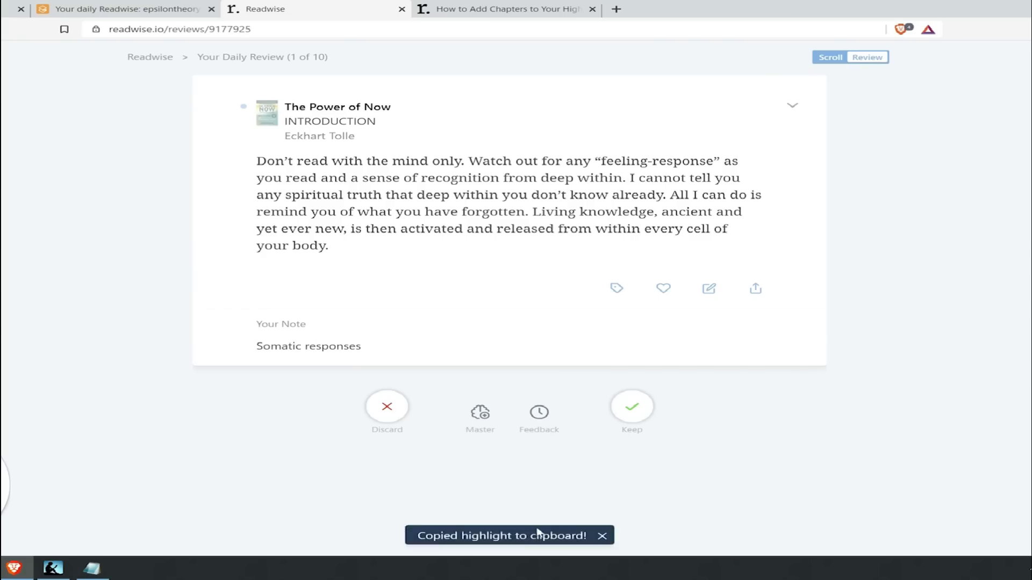
pyautogui.click(802, 110)
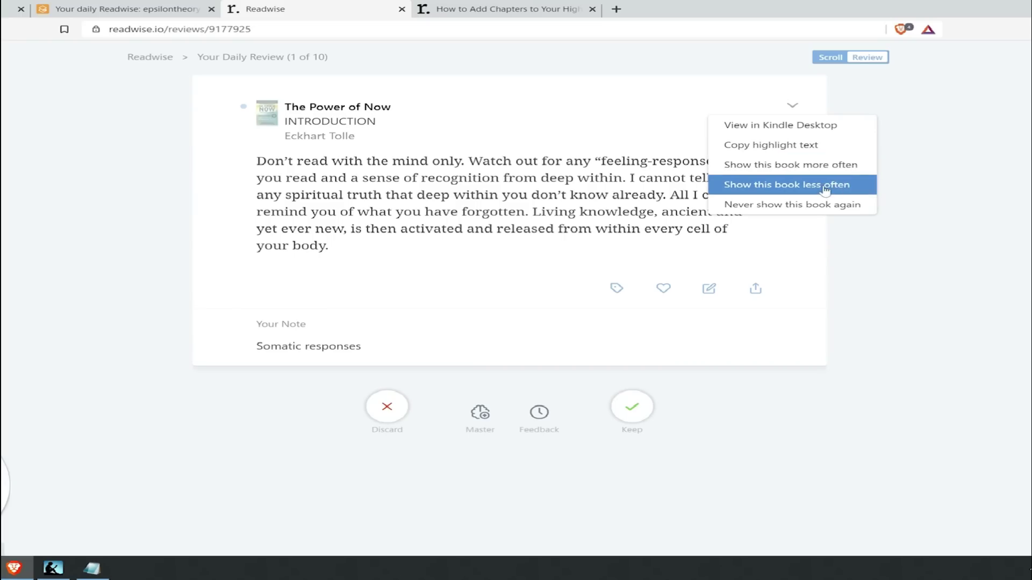
# Step: From highlight 3 of 10, show The Power of Now less often, then return to highlight 1
pyautogui.click(414, 226)
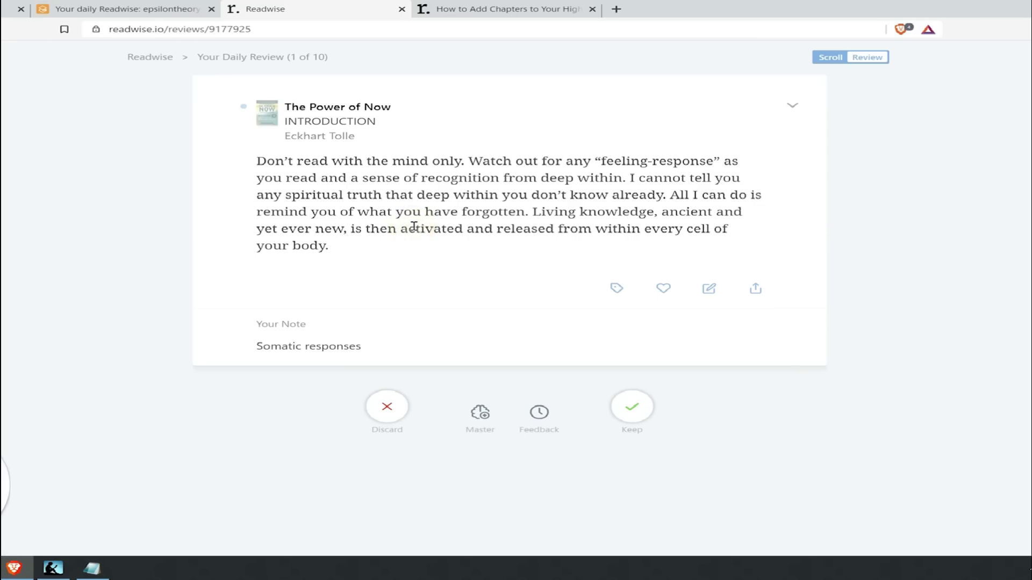
pyautogui.press('Right')
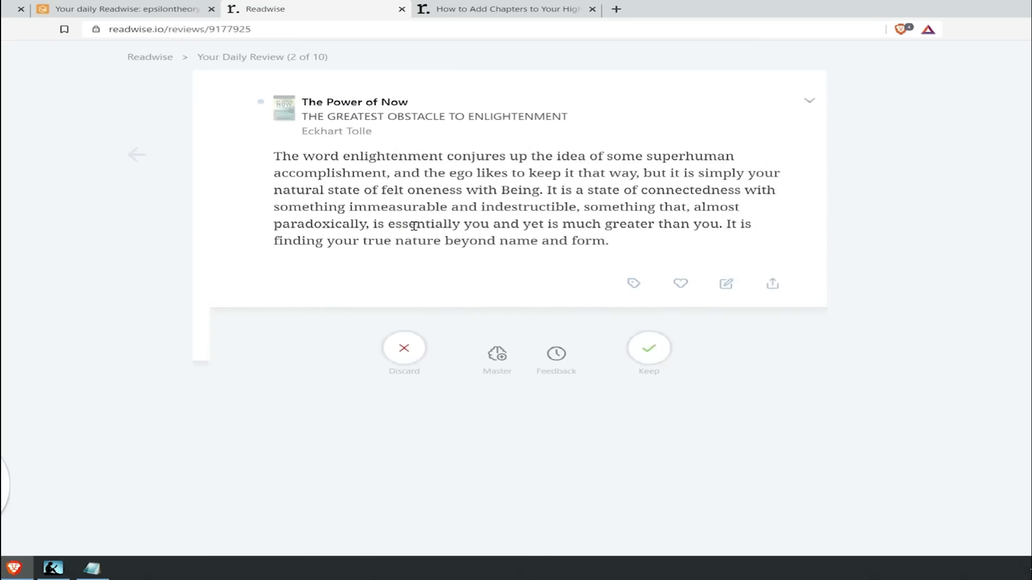
pyautogui.press('Right')
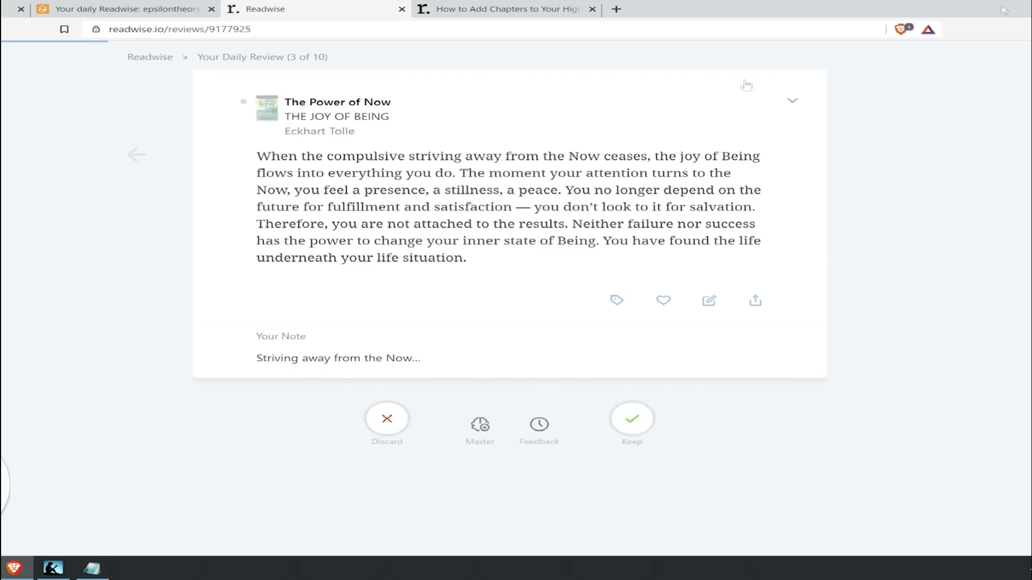
pyautogui.click(797, 106)
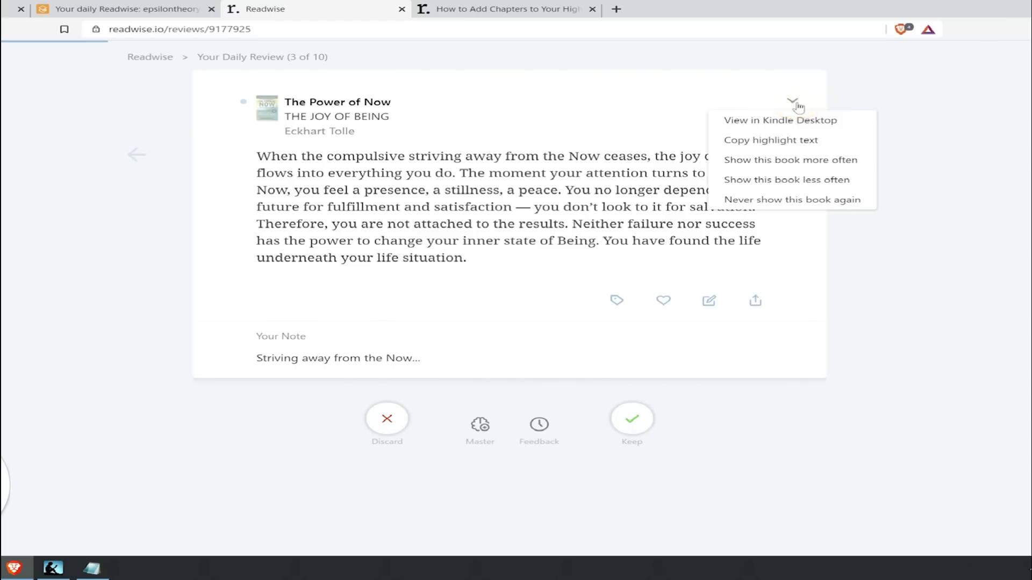
pyautogui.click(799, 181)
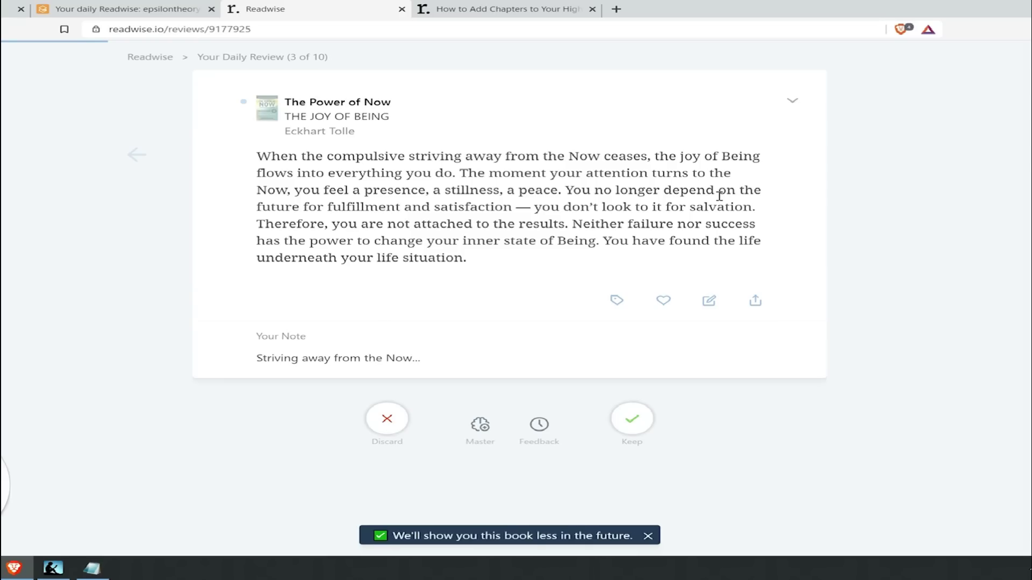
pyautogui.press('Left')
pyautogui.press('Left')
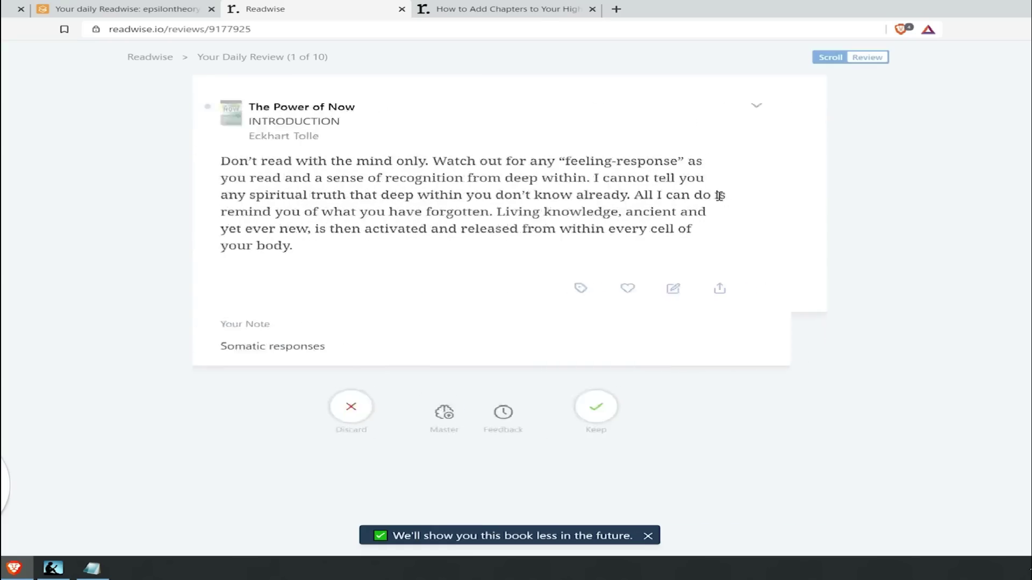
pyautogui.click(793, 107)
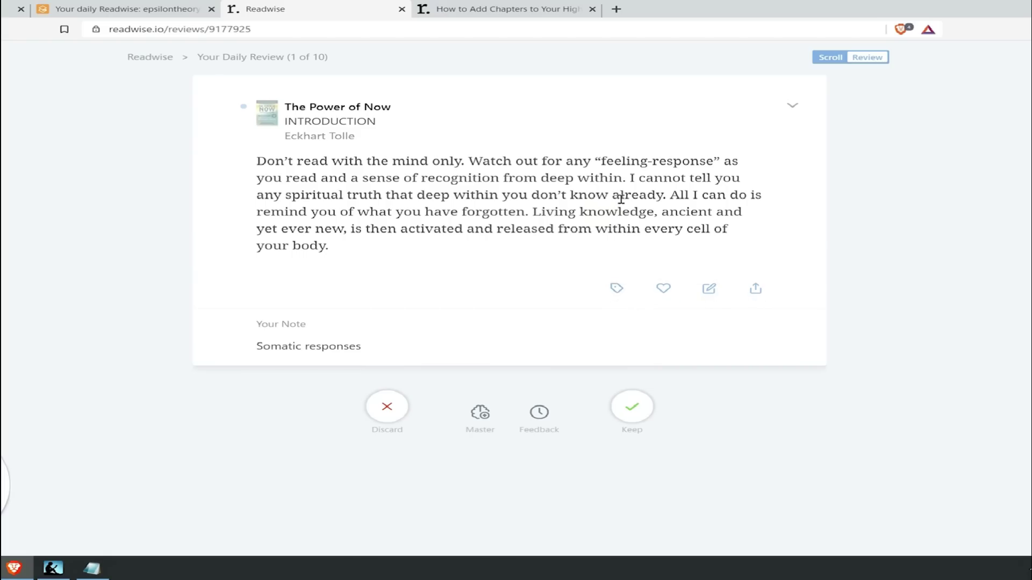
# Step: Tag the Introduction highlight 'knowledge' and mark it as a favorite
pyautogui.press('t')
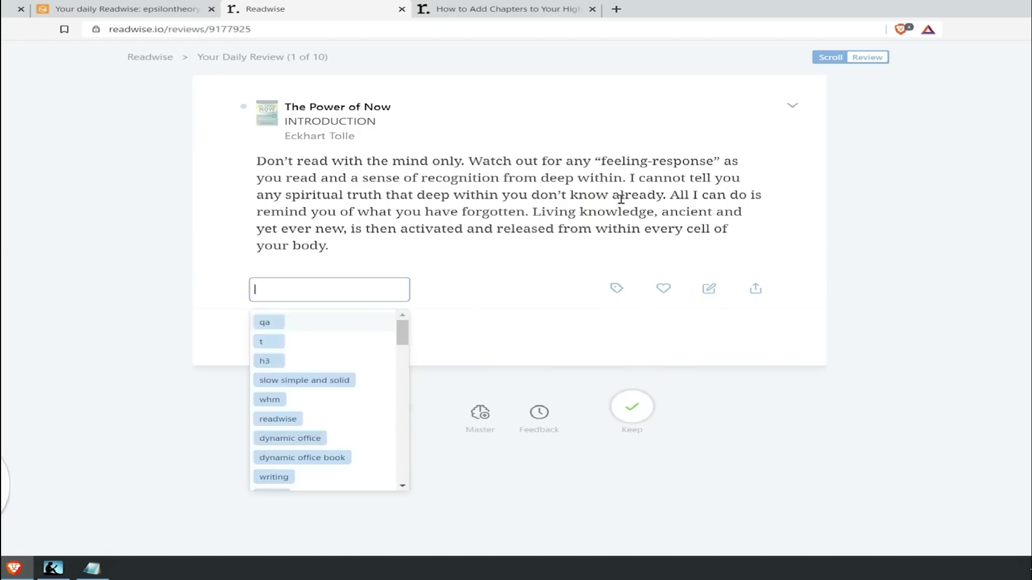
pyautogui.write('knowled')
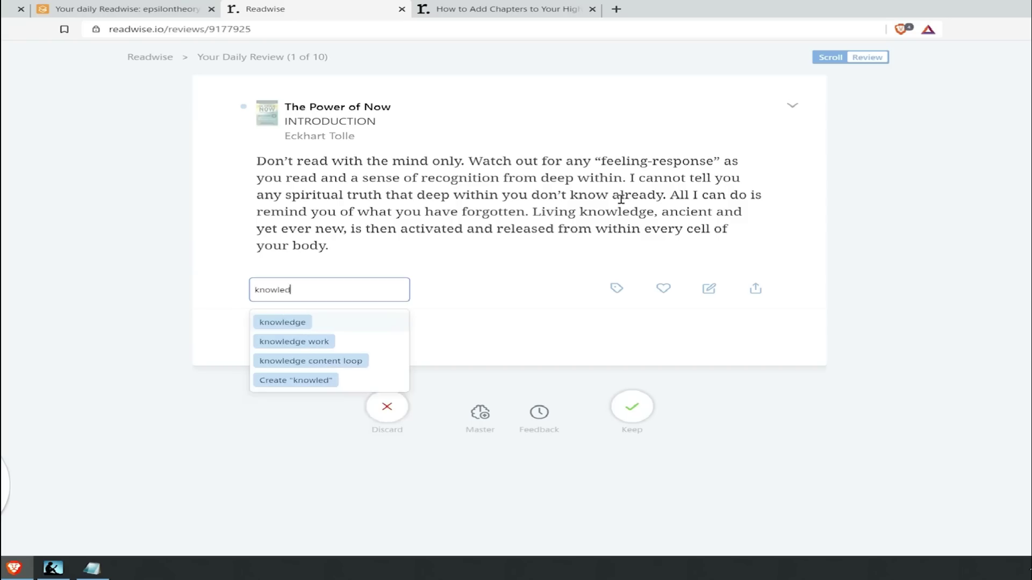
pyautogui.press('Return')
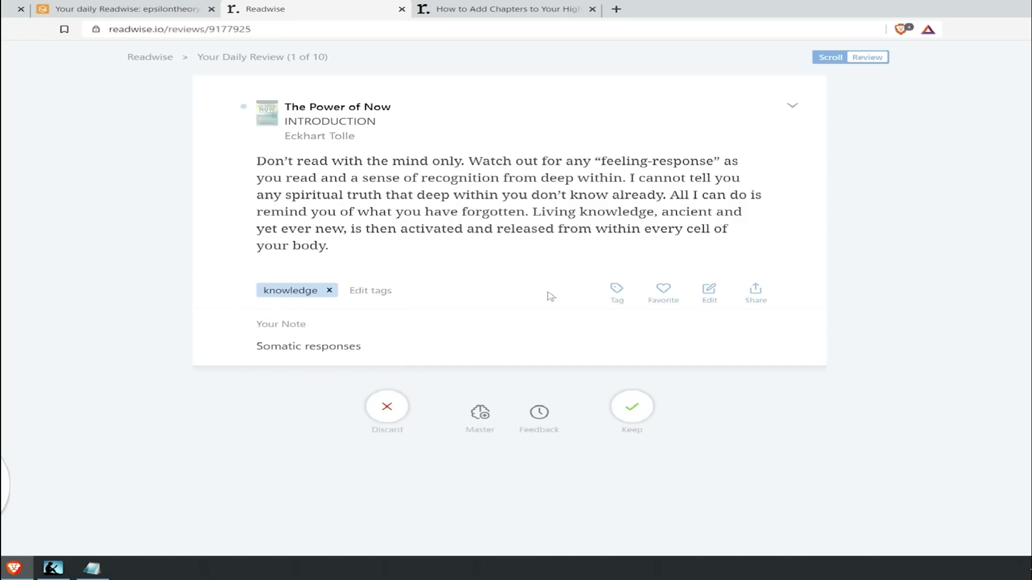
pyautogui.click(663, 290)
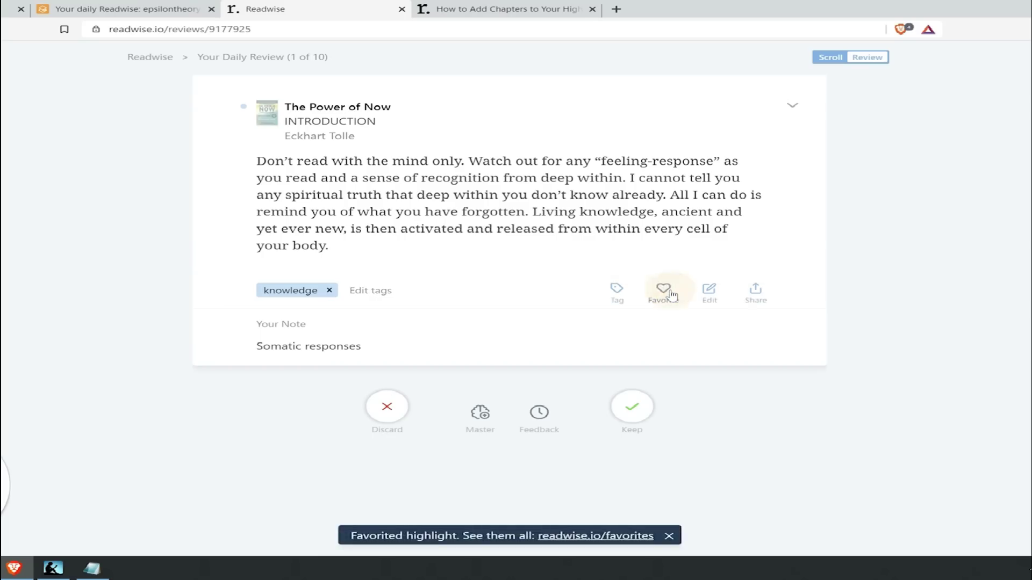
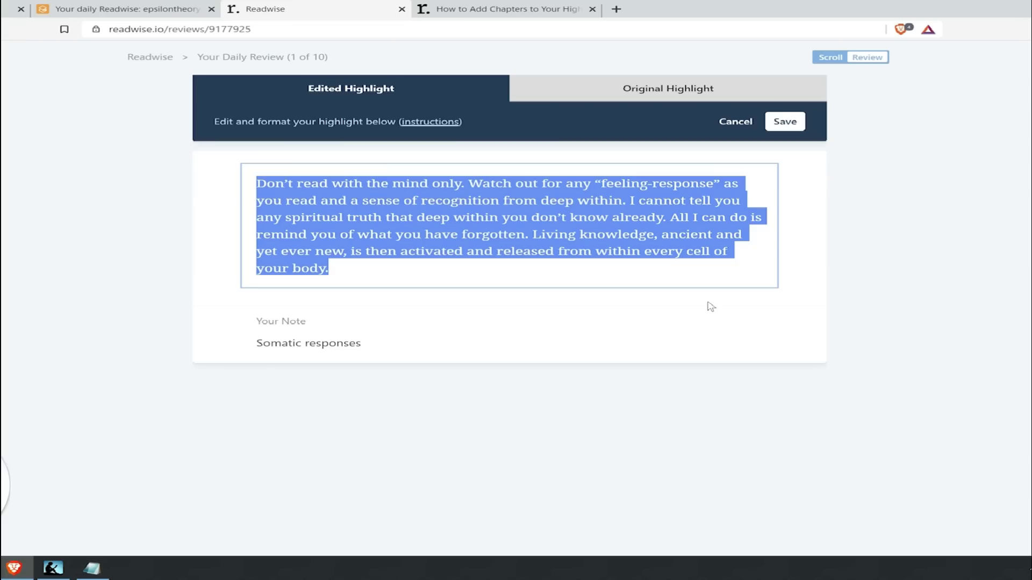
pyautogui.press('Left')
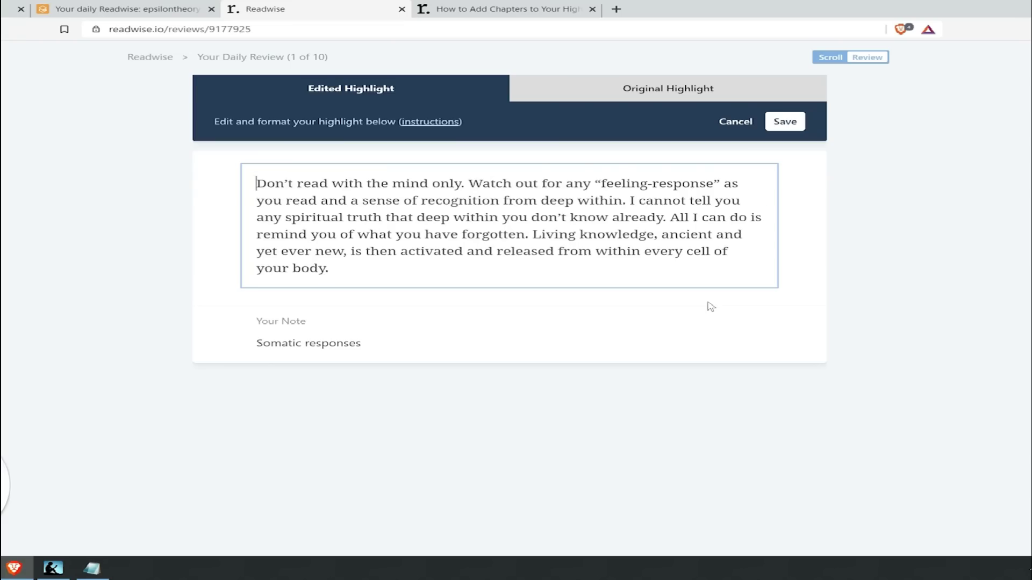
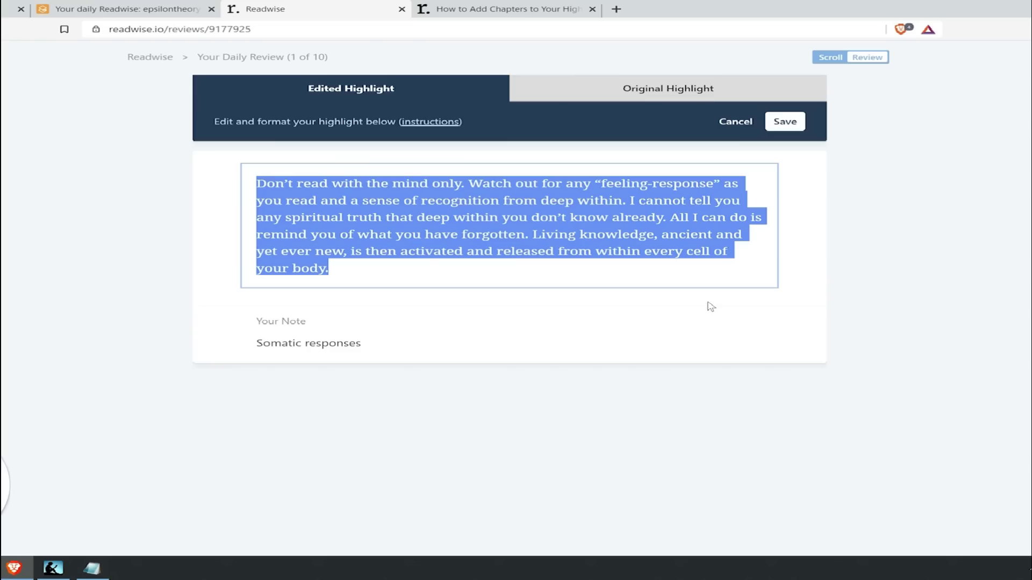
# Step: Highlight the passage's opening sentence, 'Don't read with the mind only.'
pyautogui.press('Escape')
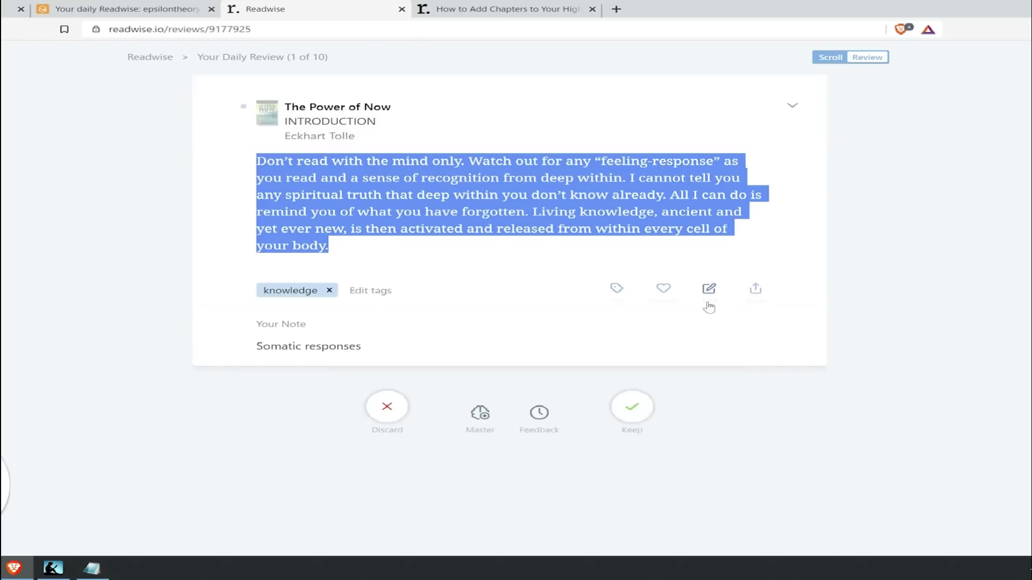
pyautogui.click(500, 212)
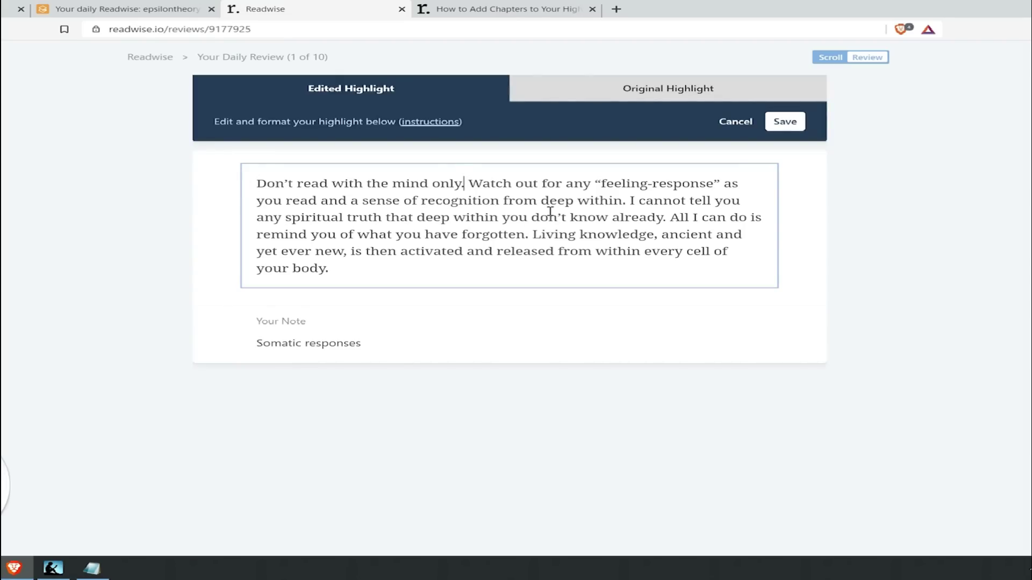
pyautogui.hotkey('shift', 'Home')
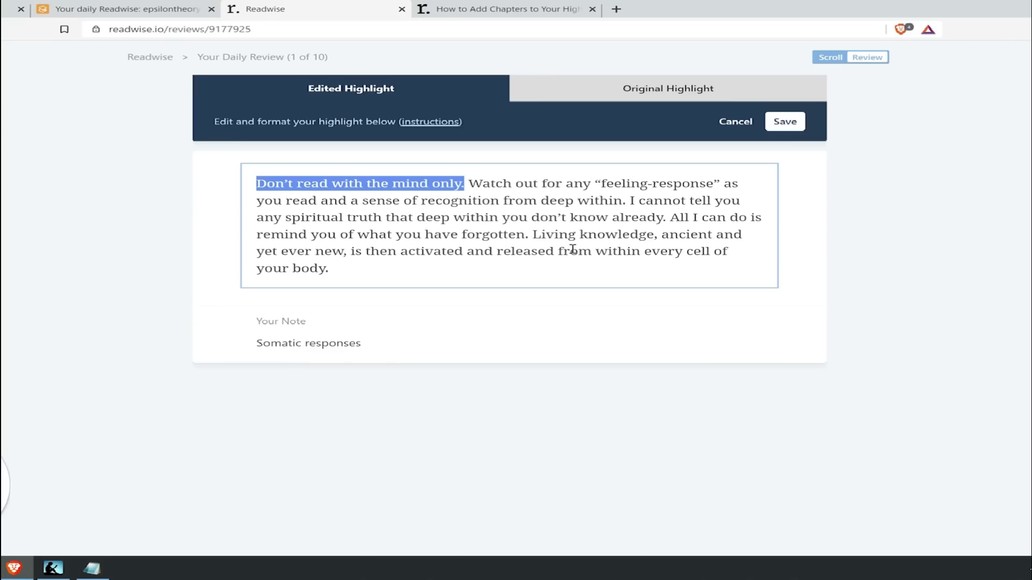
pyautogui.hotkey('ctrl', 'h')
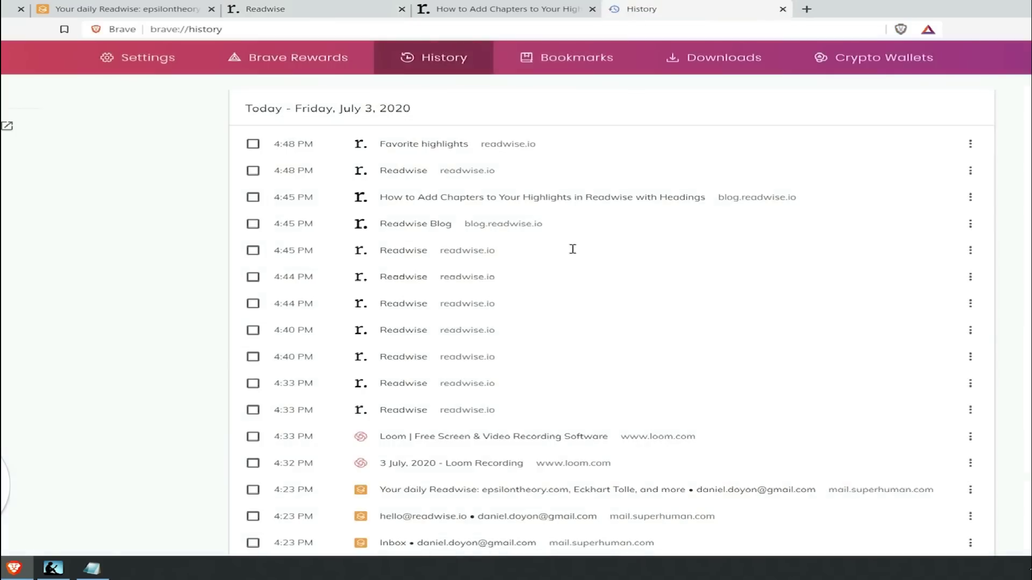
pyautogui.hotkey('ctrl', 'w')
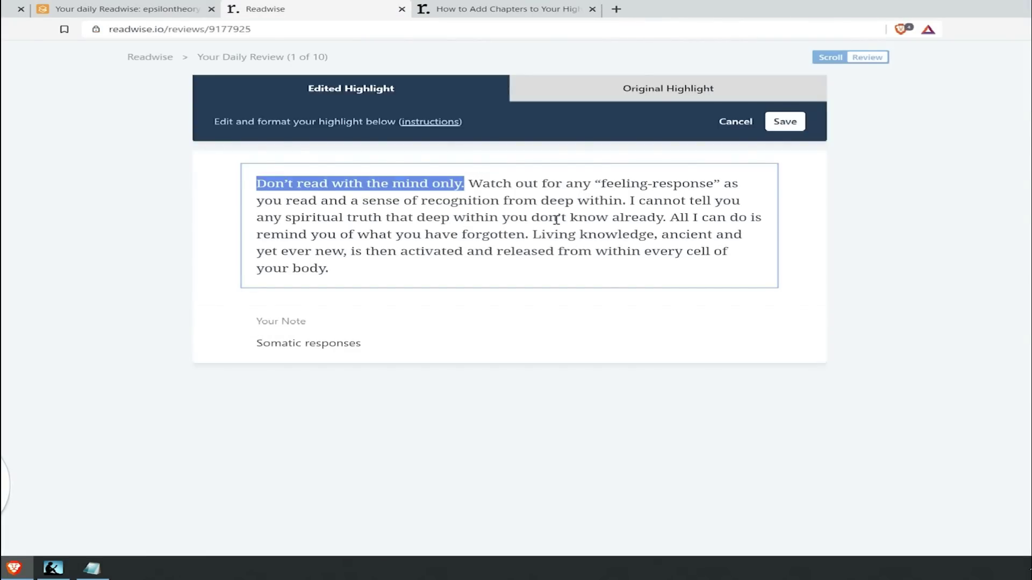
pyautogui.hotkey('ctrl', 'Return')
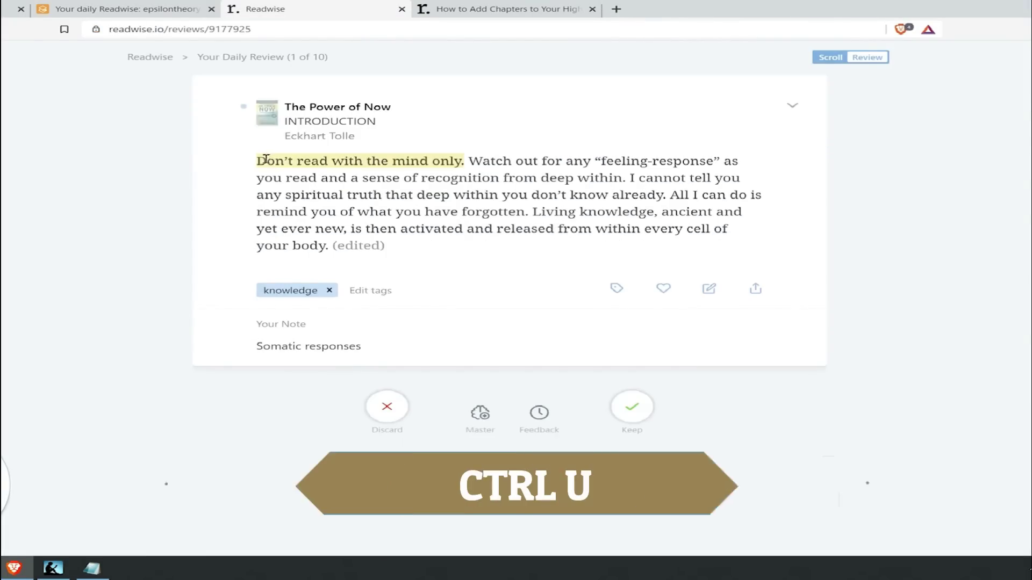
pyautogui.moveTo(267, 160); pyautogui.dragTo(461, 161)
pyautogui.hotkey('ctrl', 'u')
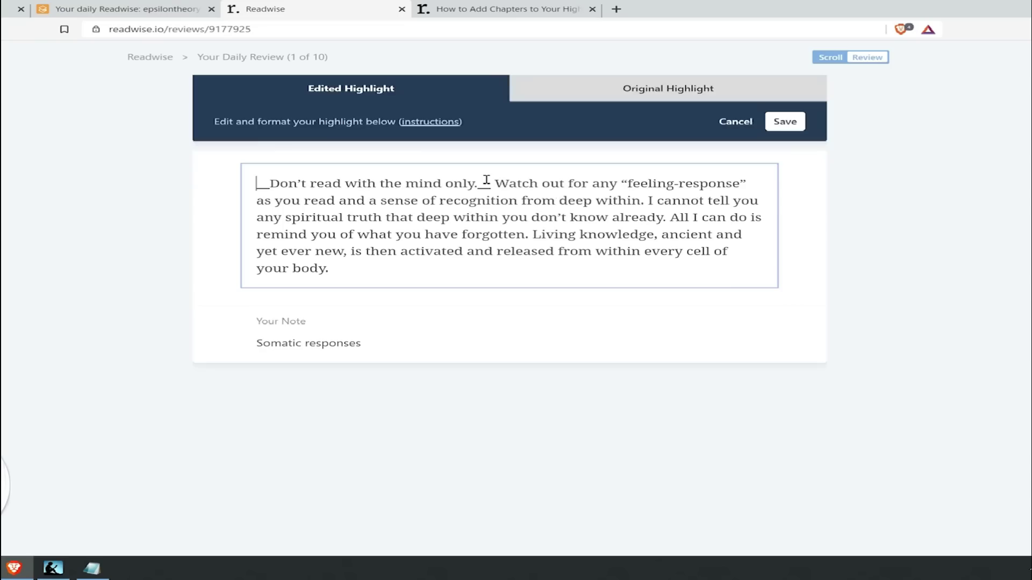
# Step: Italicize the word 'Watch' in the highlight editor
pyautogui.moveTo(269, 184); pyautogui.dragTo(480, 184)
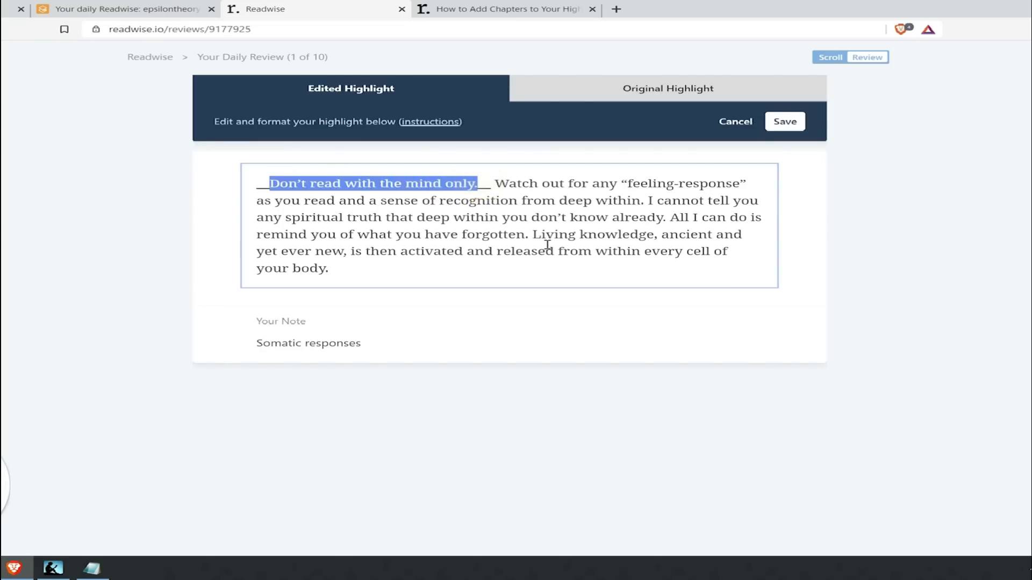
pyautogui.press('Left')
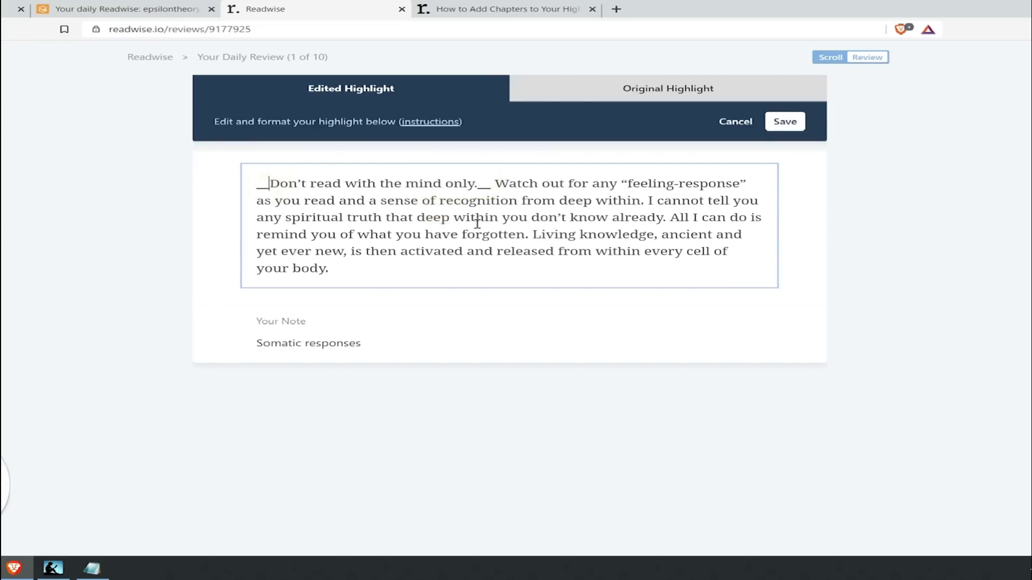
pyautogui.click(493, 183)
pyautogui.moveTo(445, 125)
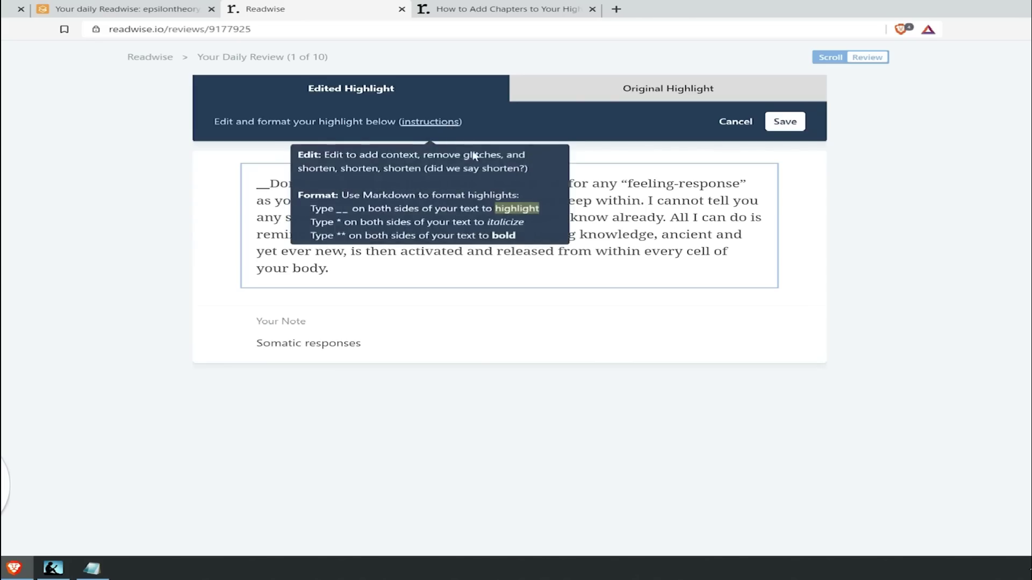
pyautogui.doubleClick(517, 183)
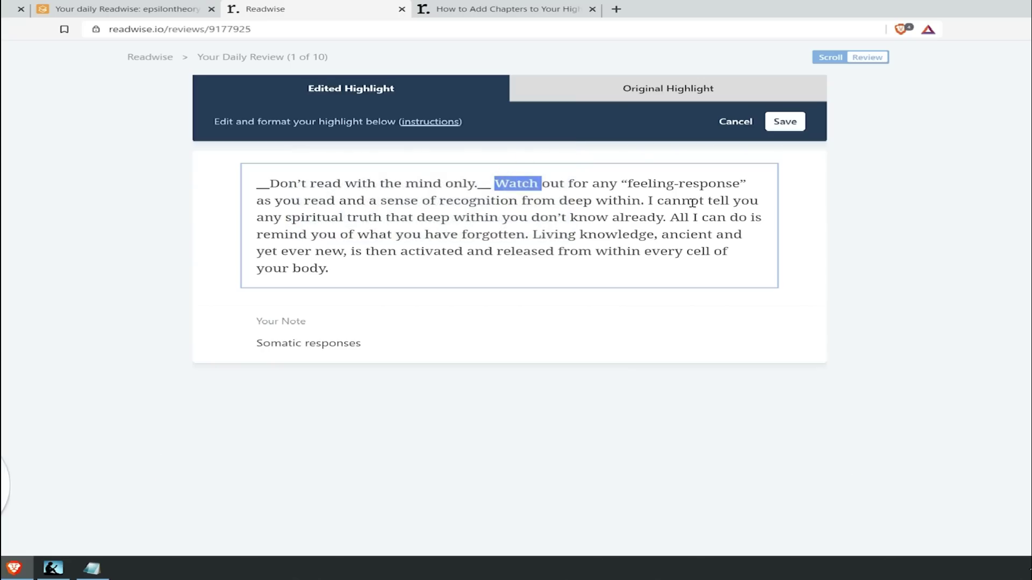
pyautogui.hotkey('ctrl', 'i')
# Step: Bold the word 'out' and save the edited highlight
pyautogui.press('Right')
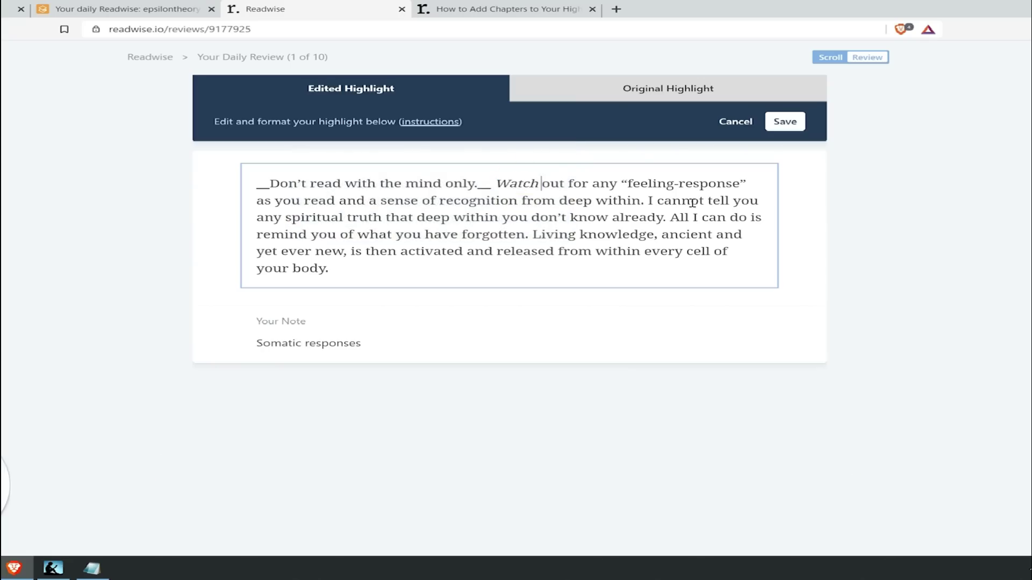
pyautogui.hotkey('ctrl', 'shift', 'Right')
pyautogui.hotkey('ctrl', 'b')
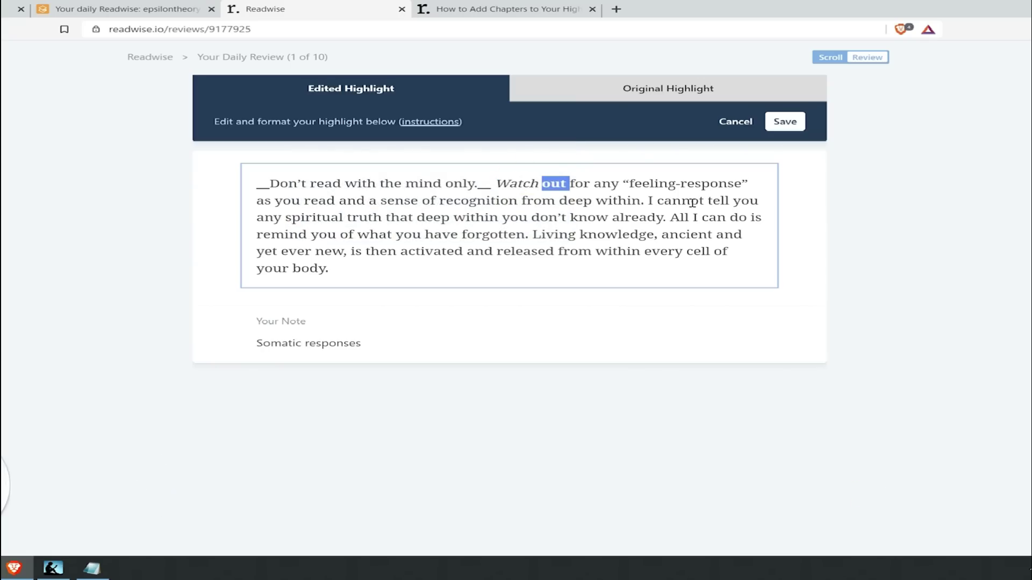
pyautogui.hotkey('ctrl', 'Return')
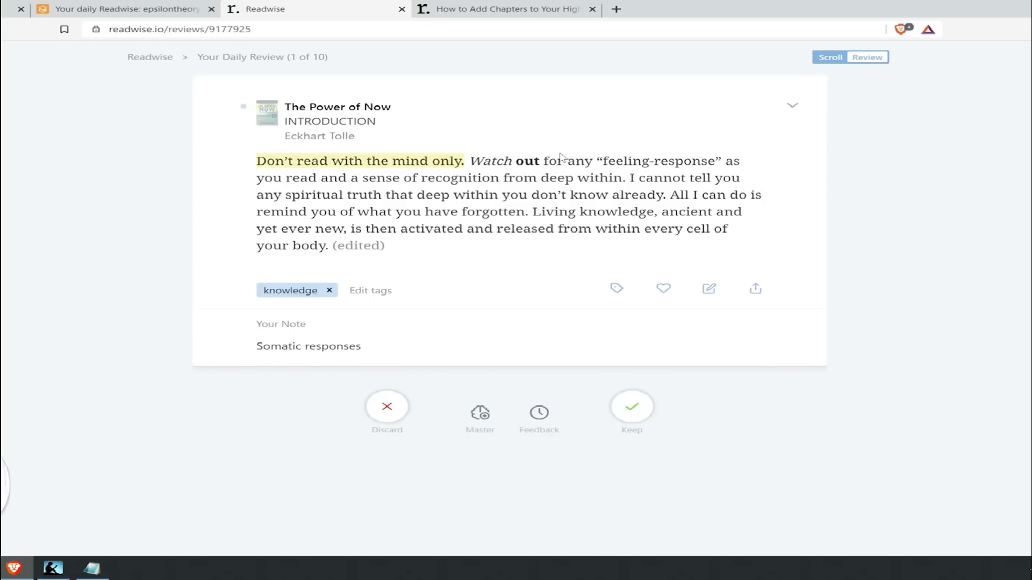
pyautogui.click(755, 291)
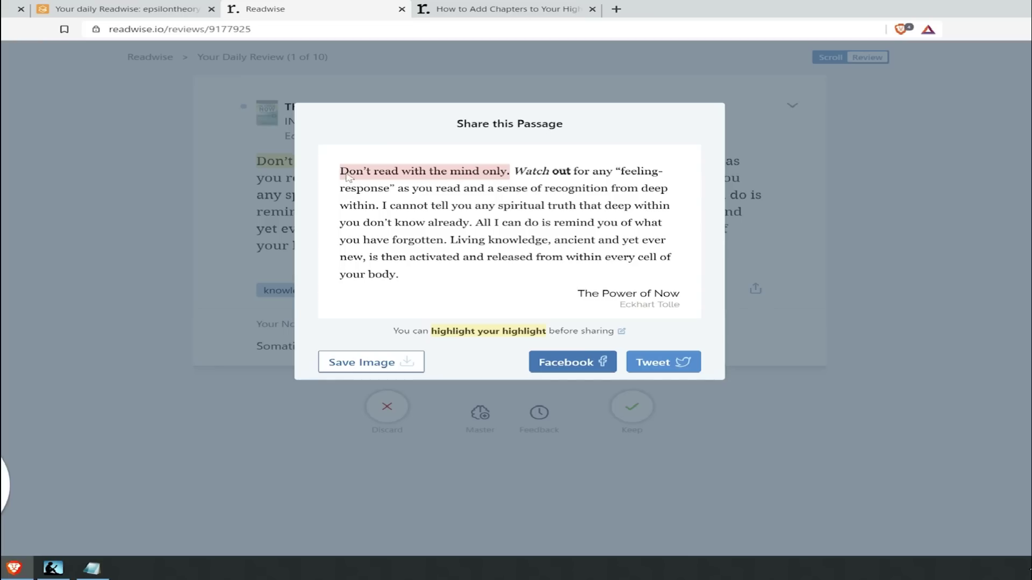
pyautogui.click(817, 212)
pyautogui.press('Right')
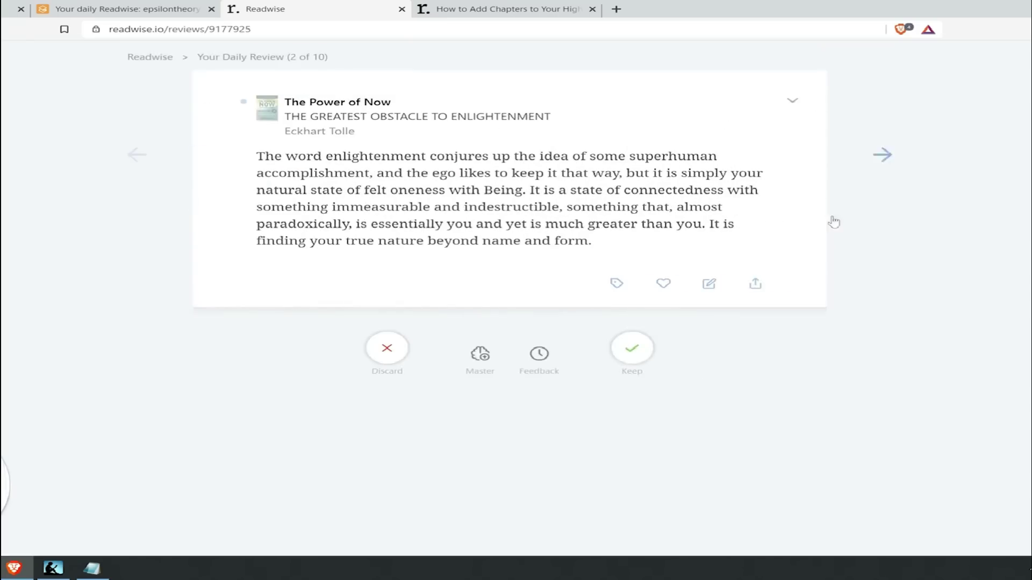
pyautogui.click(756, 283)
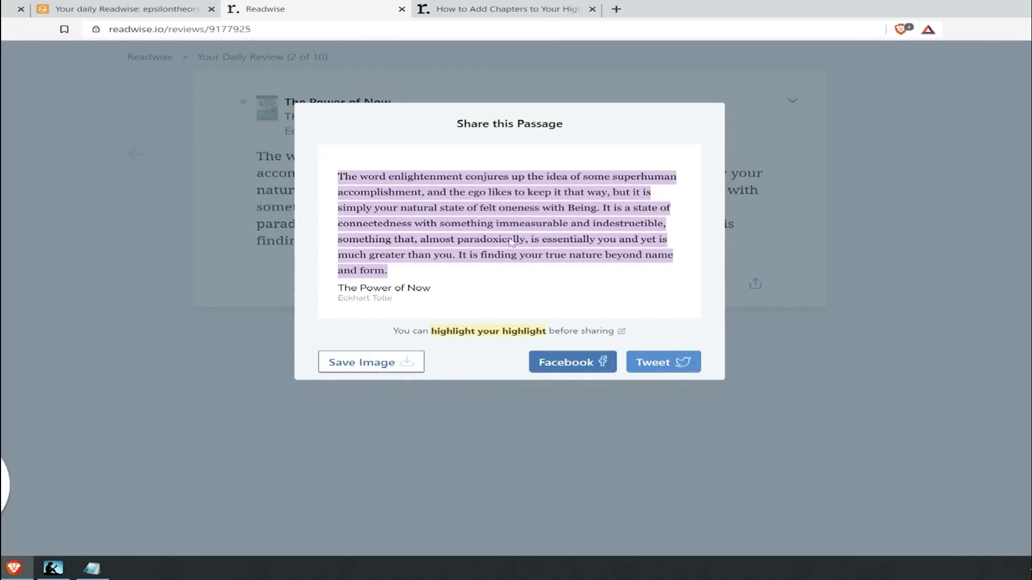
pyautogui.click(802, 208)
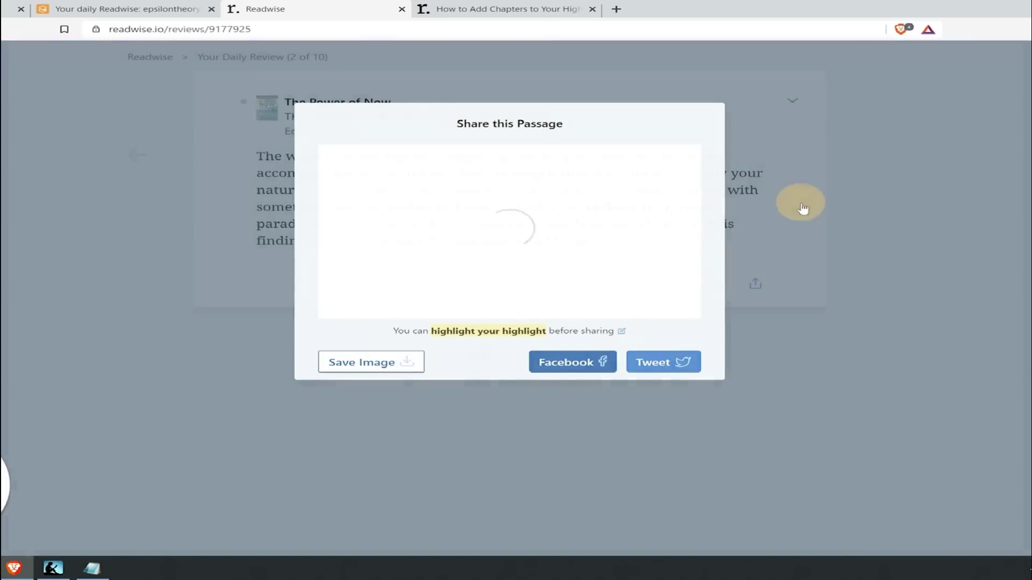
pyautogui.press('Left')
pyautogui.click(754, 287)
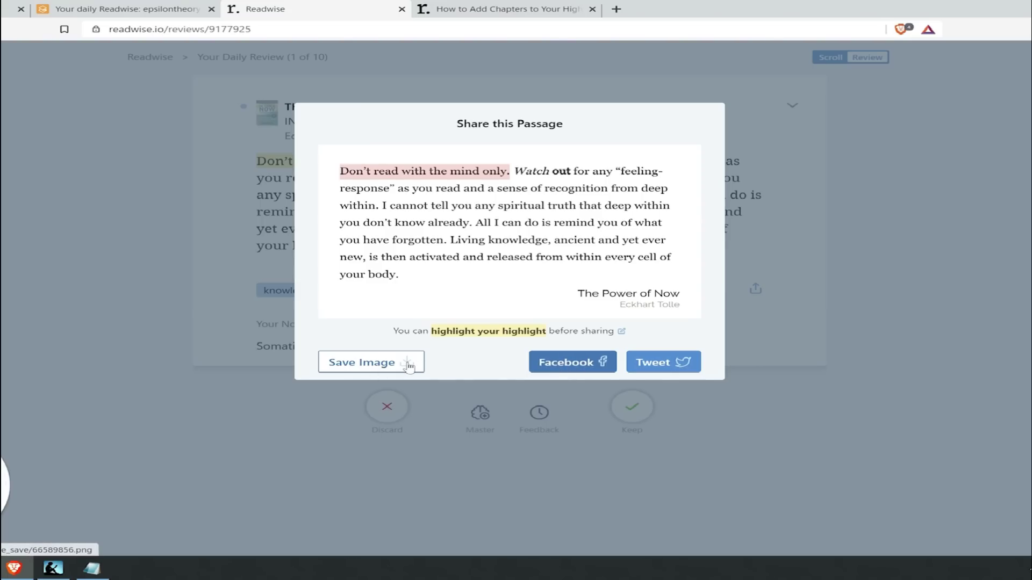
pyautogui.click(774, 311)
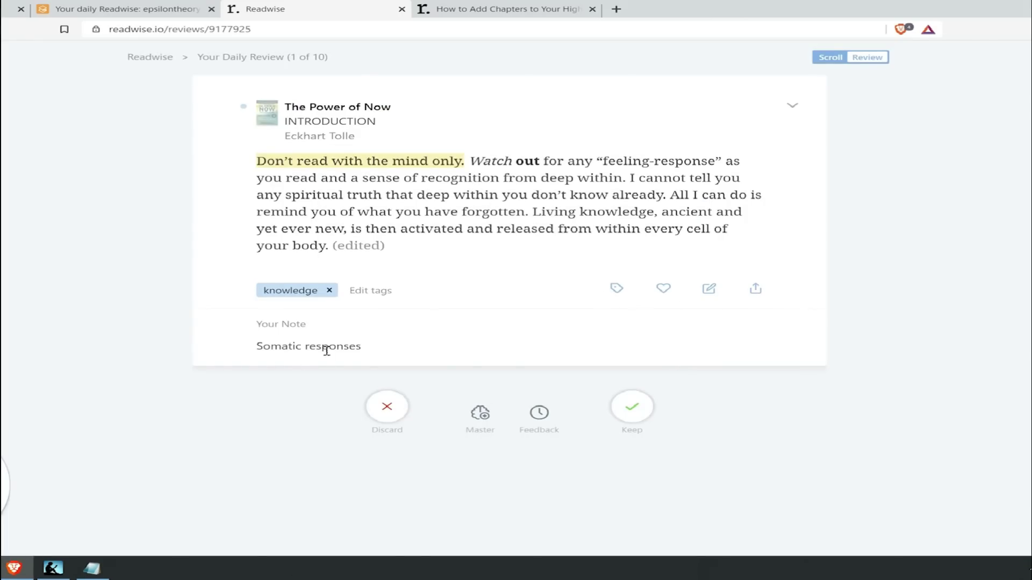
# Step: Replace the note 'Somatic responses' with 'This is my note.' and save it
pyautogui.click(327, 350)
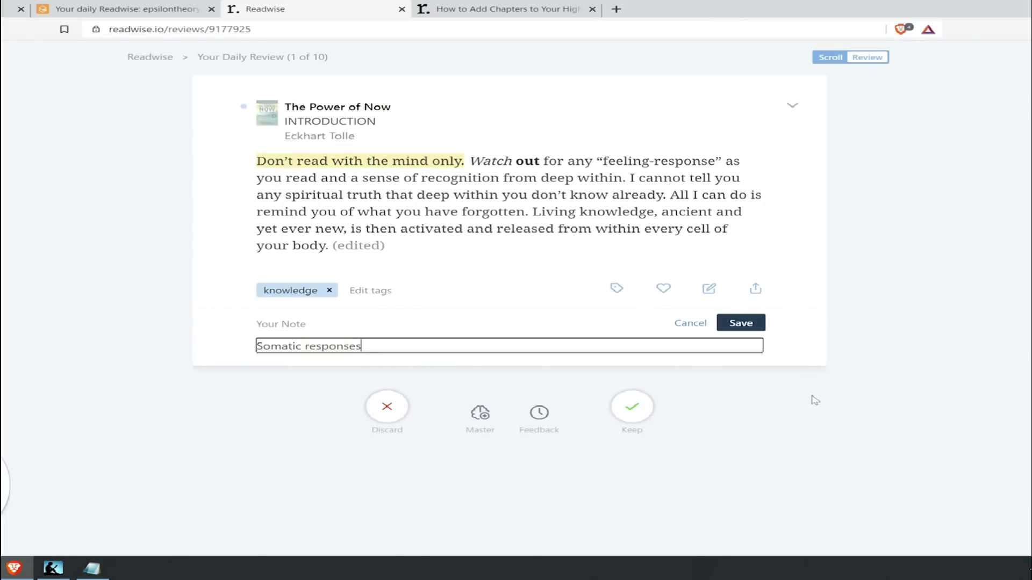
pyautogui.hotkey('ctrl', 'a')
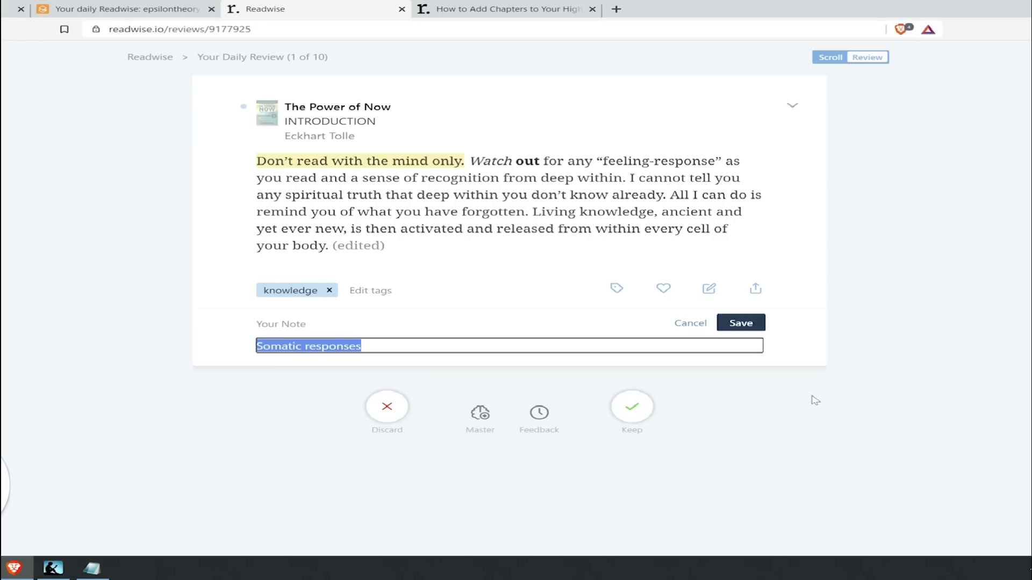
pyautogui.write('This is my ')
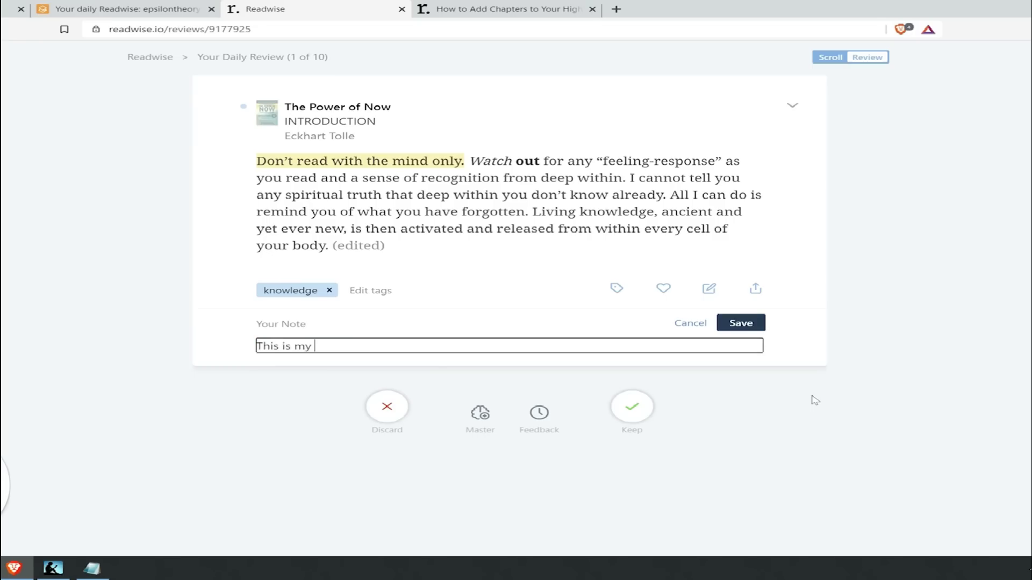
pyautogui.write('note.')
pyautogui.press('Return')
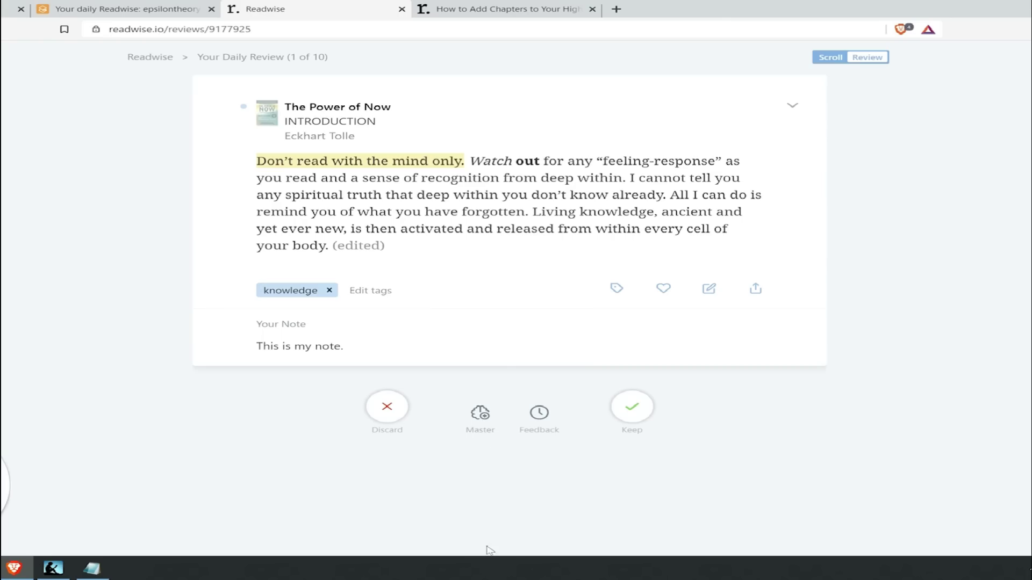
# Step: Open the Master flashcard's Cloze Deletion panel for the highlight
pyautogui.click(489, 415)
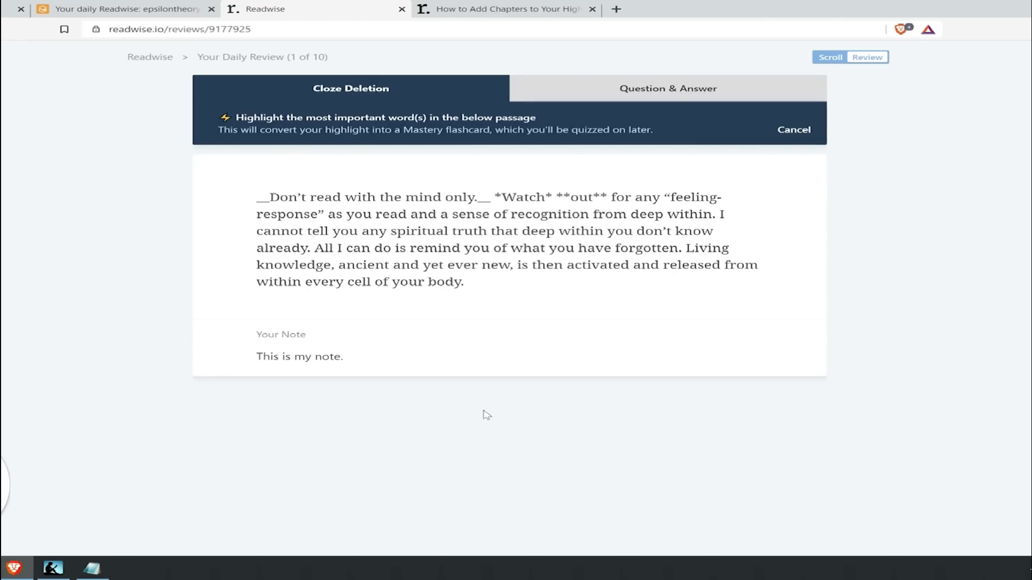
pyautogui.click(486, 415)
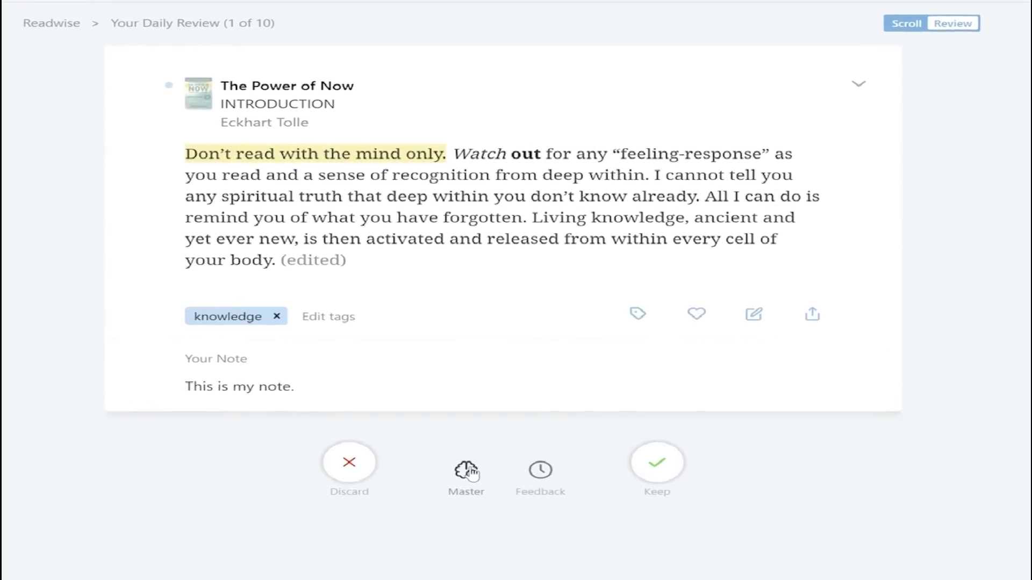
pyautogui.click(466, 476)
pyautogui.click(466, 476)
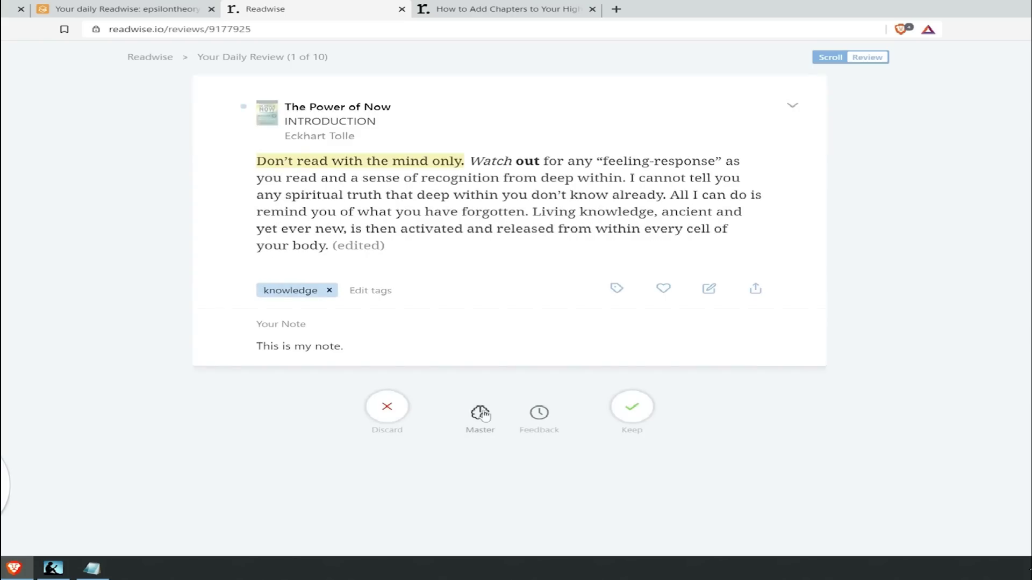
pyautogui.click(481, 413)
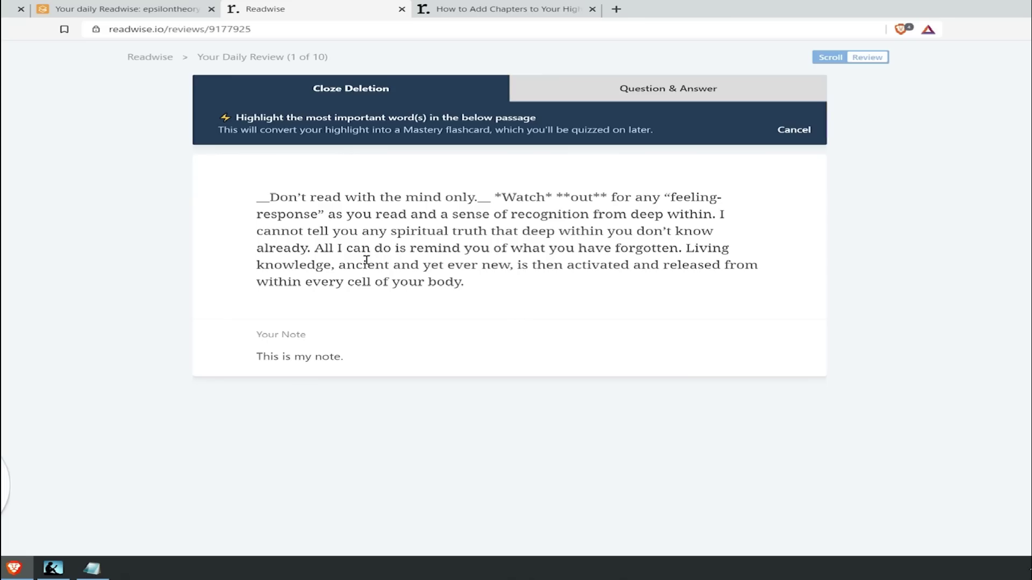
# Step: Mark 'knowledge' as the cloze blank and save the flashcard
pyautogui.doubleClick(274, 260)
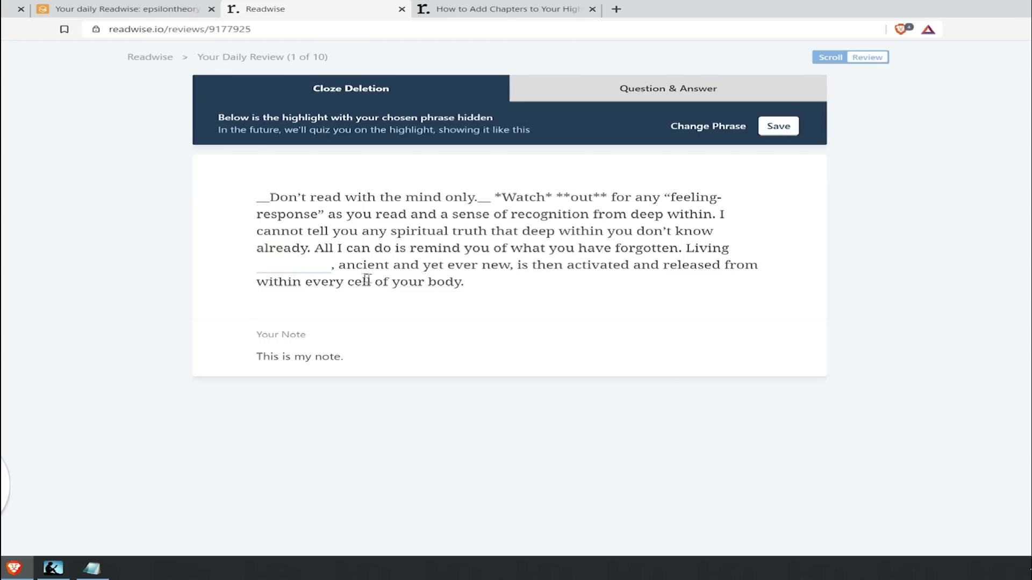
pyautogui.click(786, 128)
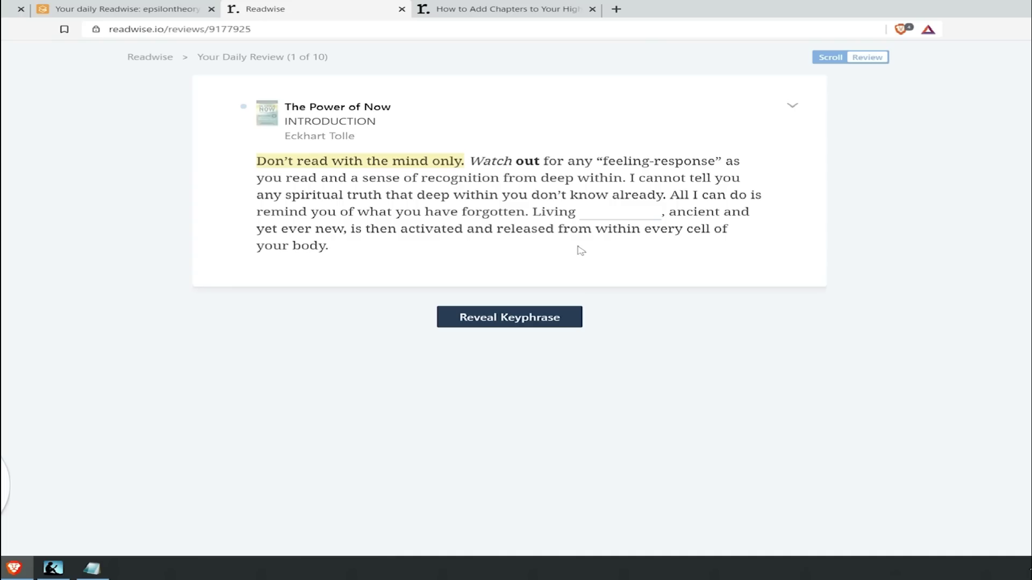
# Step: Reopen the flashcard editor and switch to the Question & Answer form's Answer field
pyautogui.press('e')
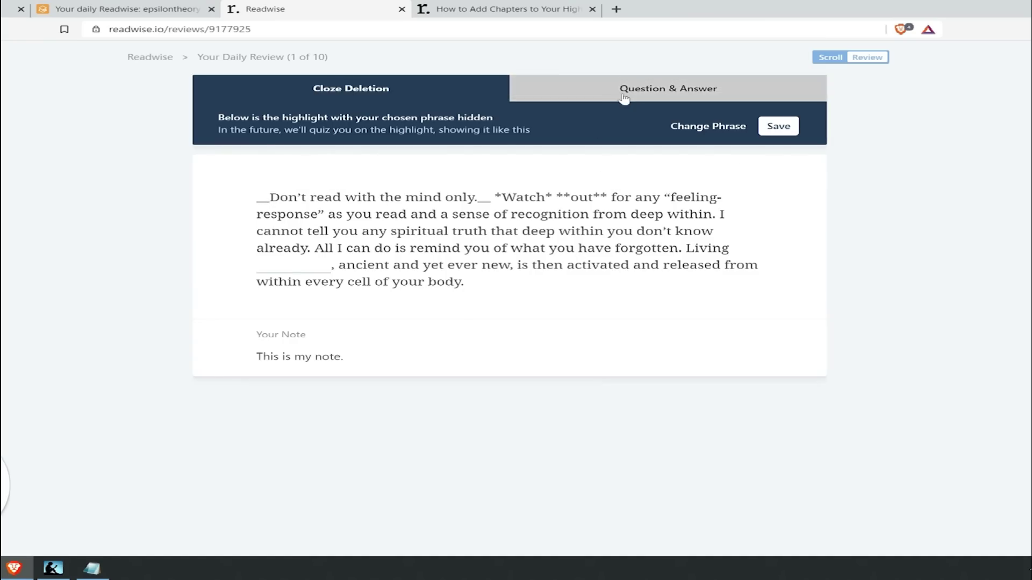
pyautogui.click(623, 99)
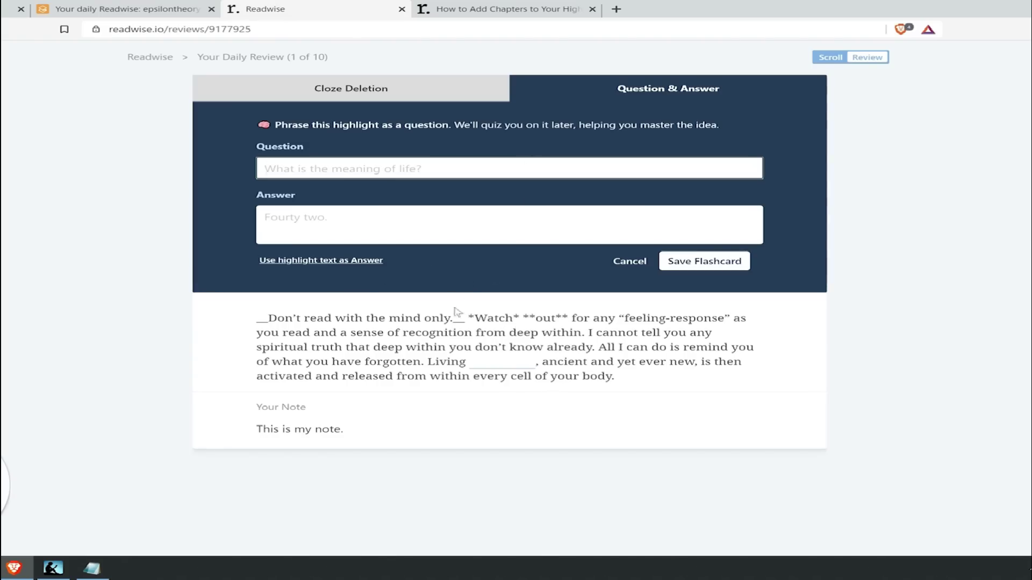
pyautogui.click(478, 240)
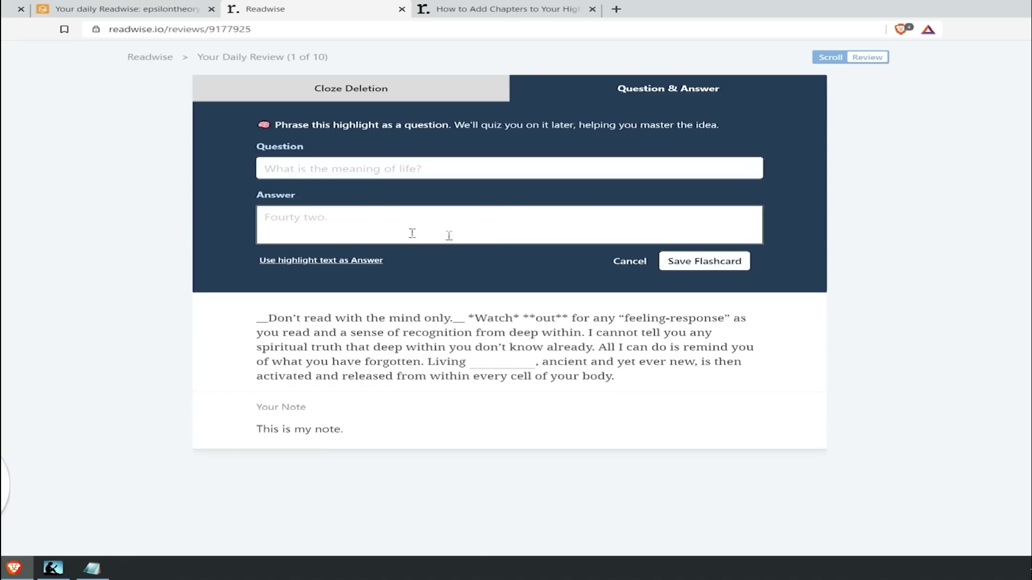
# Step: Cancel the Question & Answer flashcard to return to the Daily Review card
pyautogui.click(616, 262)
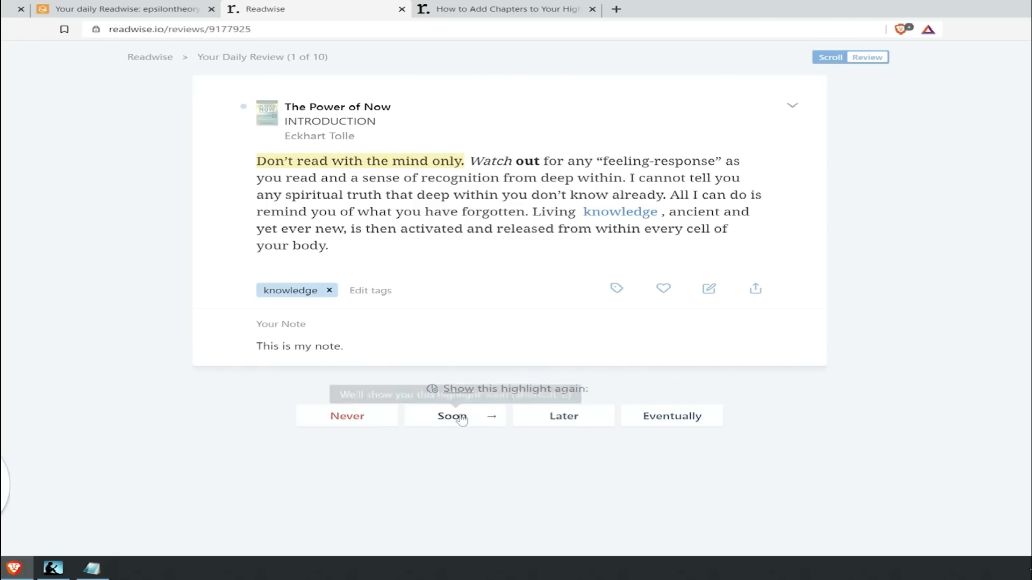
# Step: Choose Eventually for when to show this highlight again
pyautogui.click(678, 419)
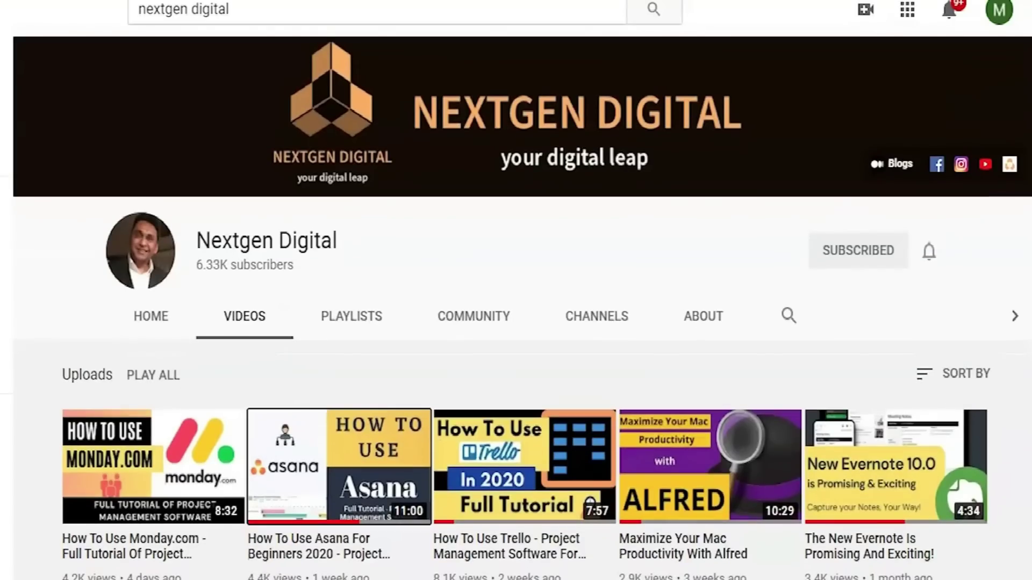
# Step: Scroll down the Nextgen Digital Videos tab to the older Evernote and Todoist uploads
pyautogui.scroll(-3, 516, 322)
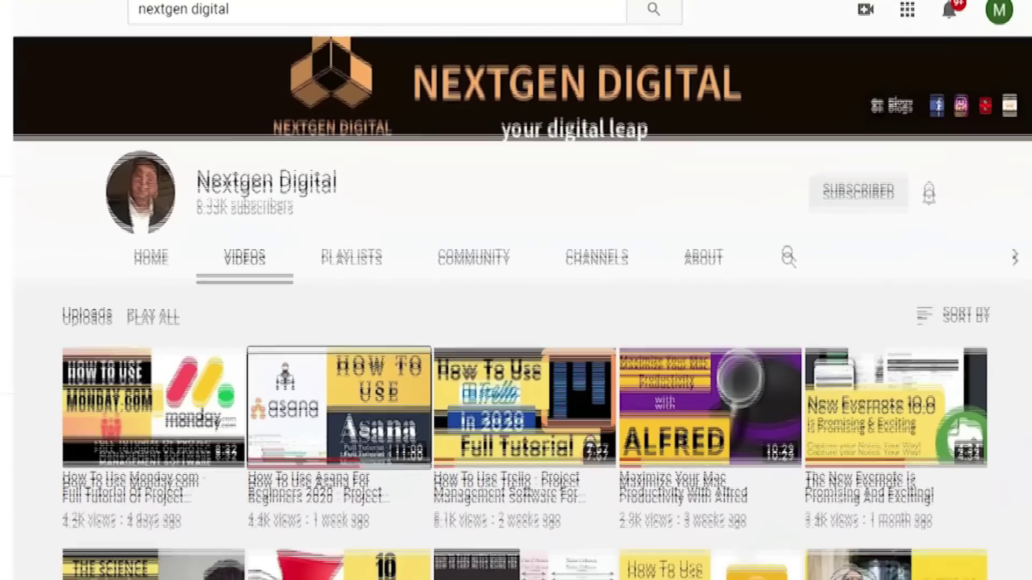
pyautogui.scroll(-2, 516, 322)
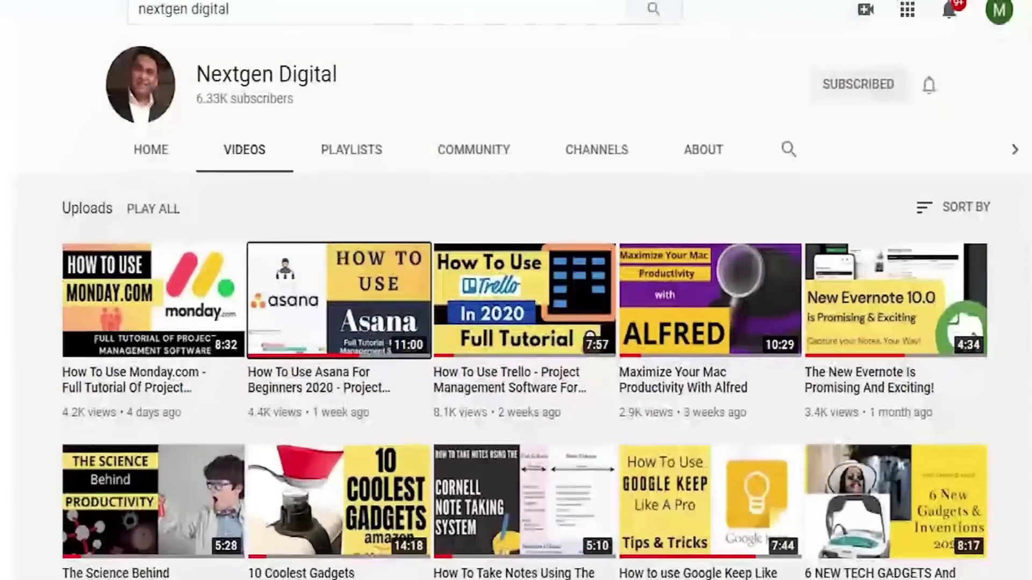
pyautogui.scroll(-2, 516, 323)
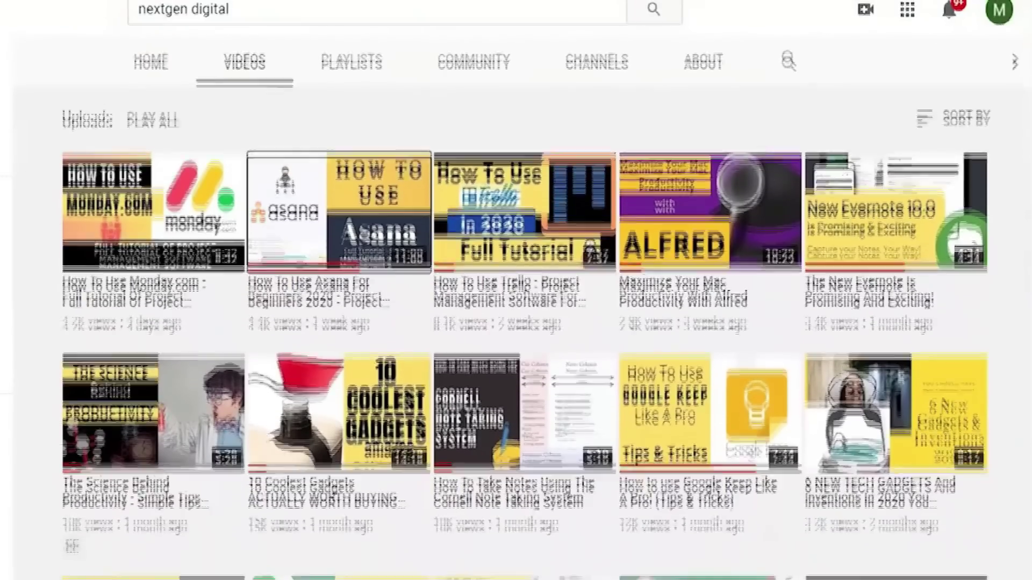
pyautogui.scroll(-2, 516, 322)
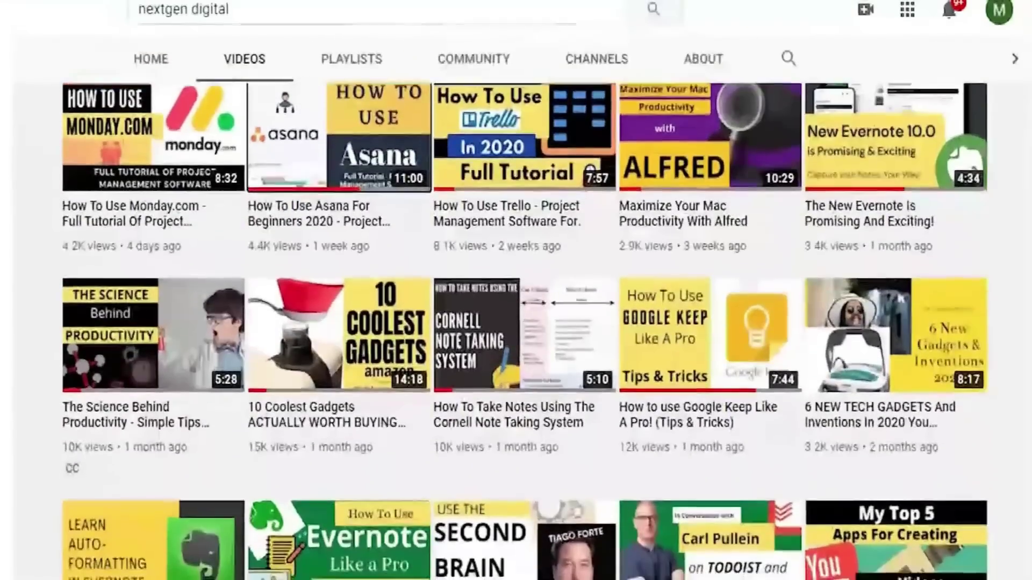
pyautogui.scroll(-3, 516, 323)
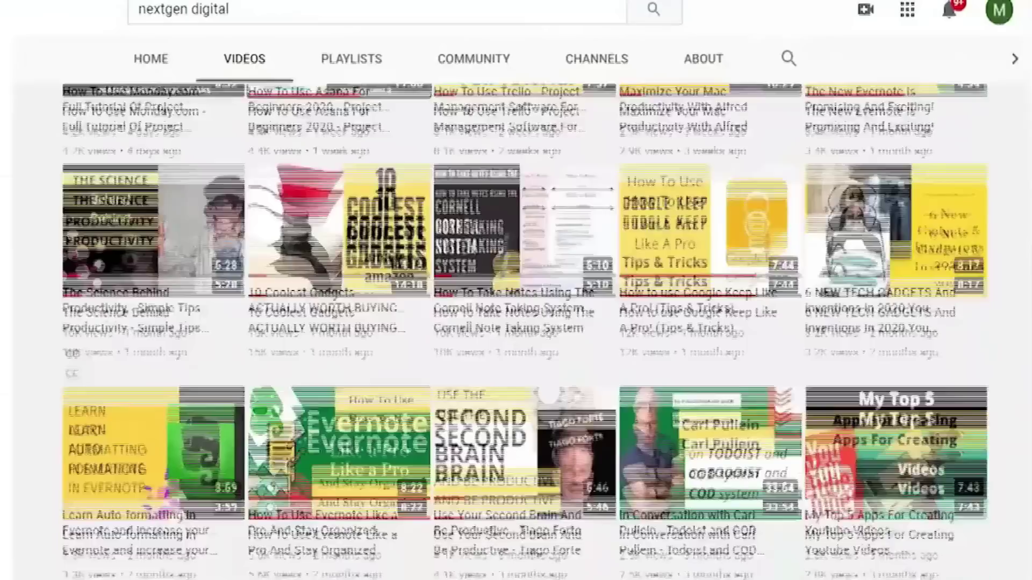
pyautogui.scroll(-2, 516, 322)
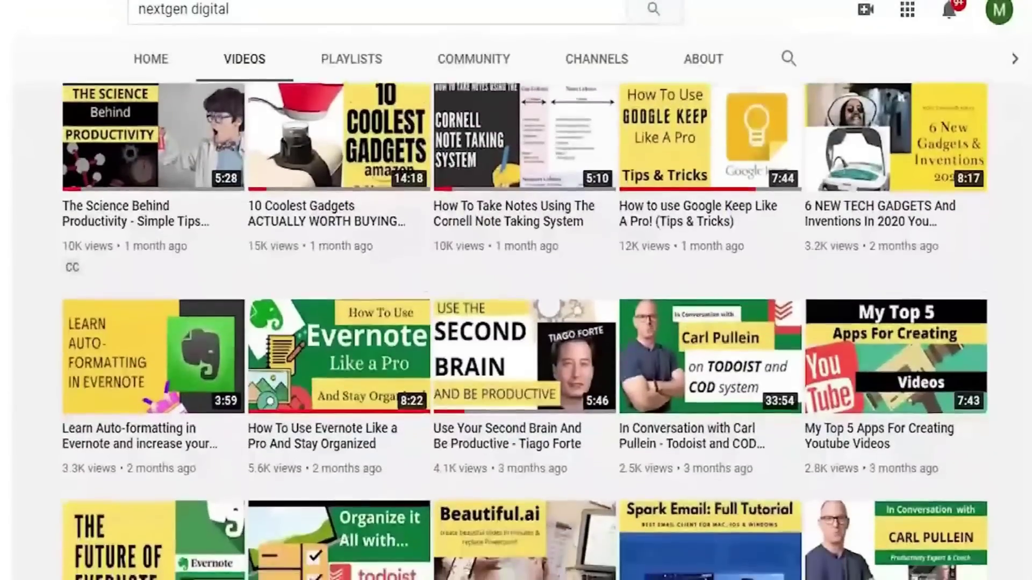
pyautogui.scroll(-1, 516, 323)
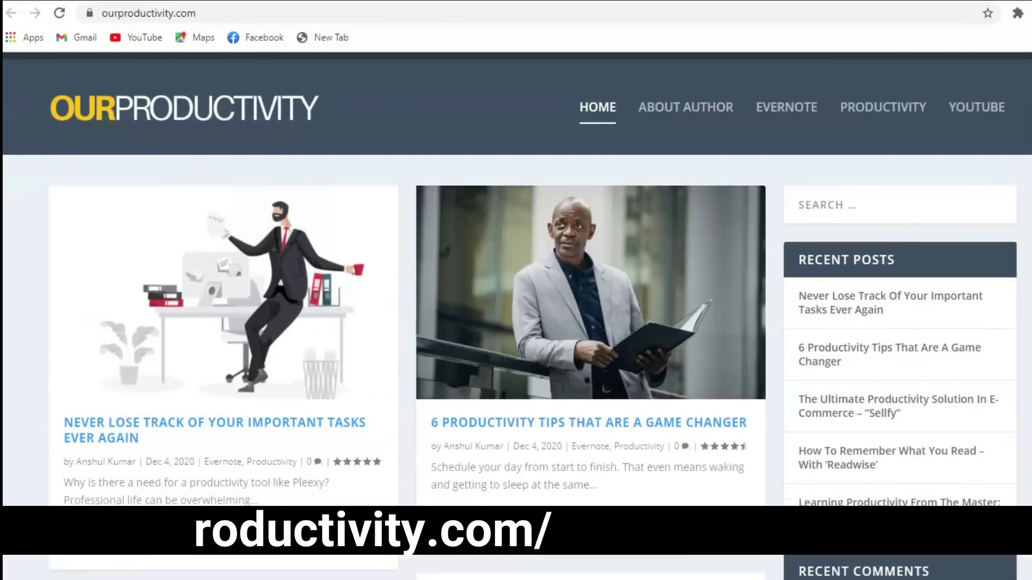
# Step: Scroll the ourproductivity.com home page down to the Elon Musk and Canva posts
pyautogui.scroll(-5, 516, 322)
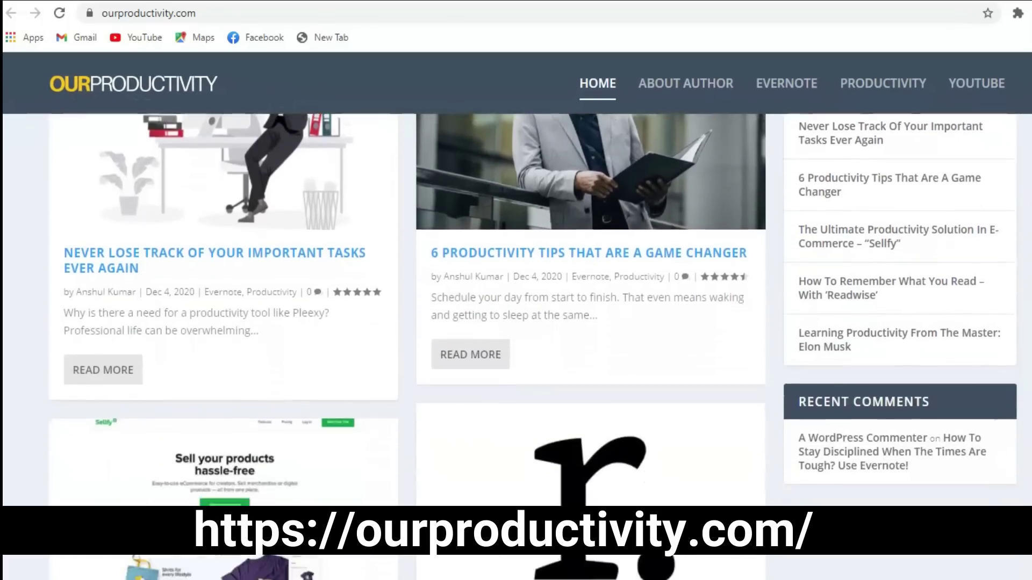
pyautogui.scroll(-5, 516, 322)
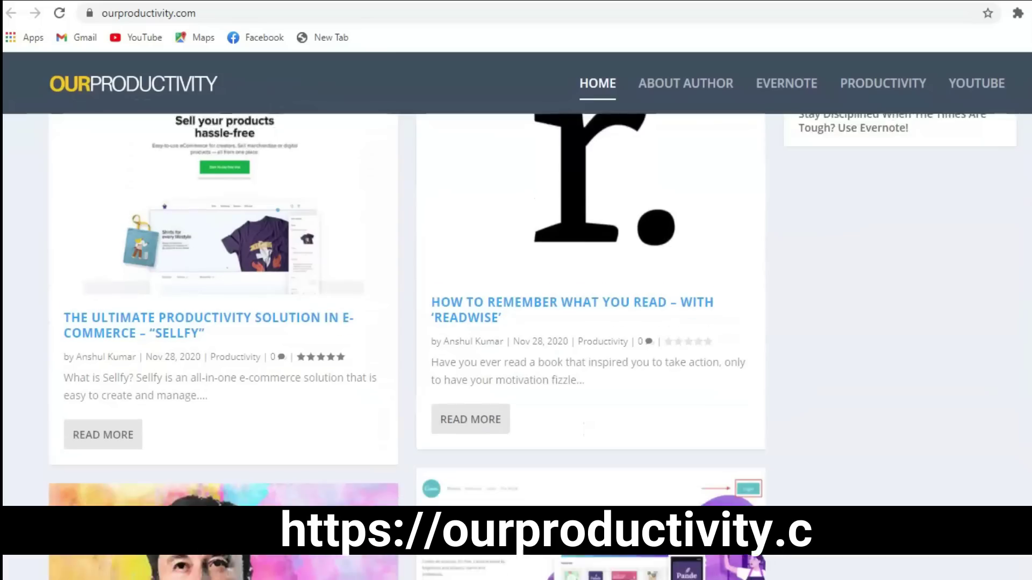
pyautogui.scroll(-4, 515, 322)
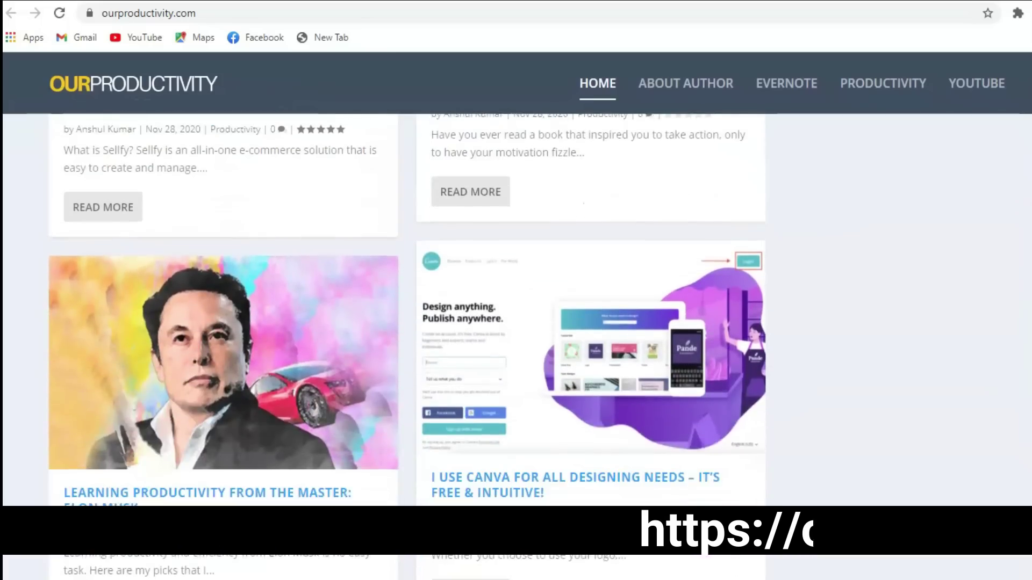